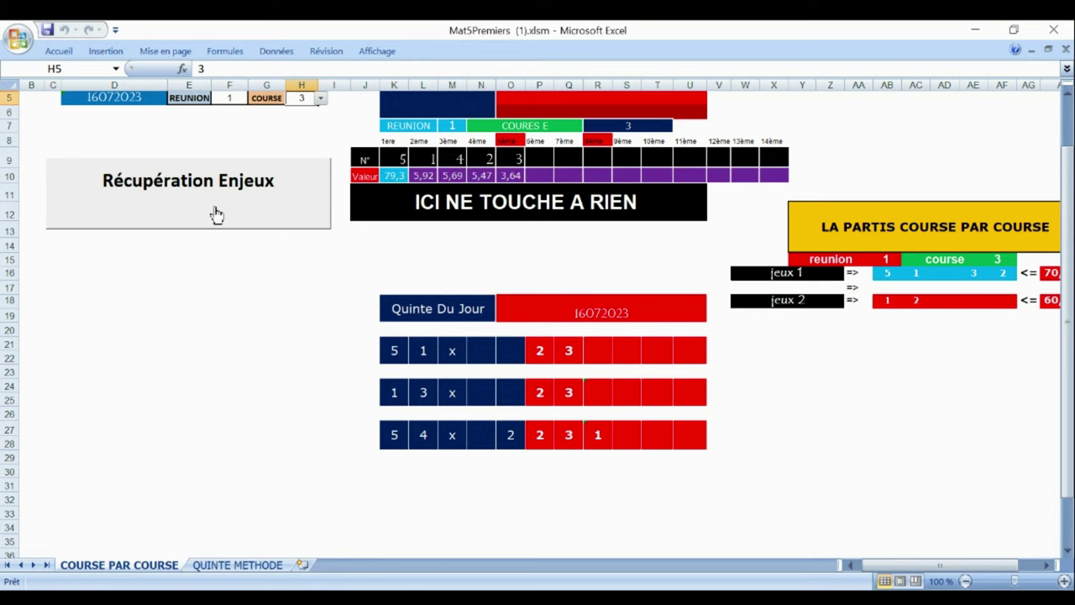
# Step: Set the course to 4 for réunion 1 and run the stakes retrieval (Récupération Enjeux)
pyautogui.click(320, 99)
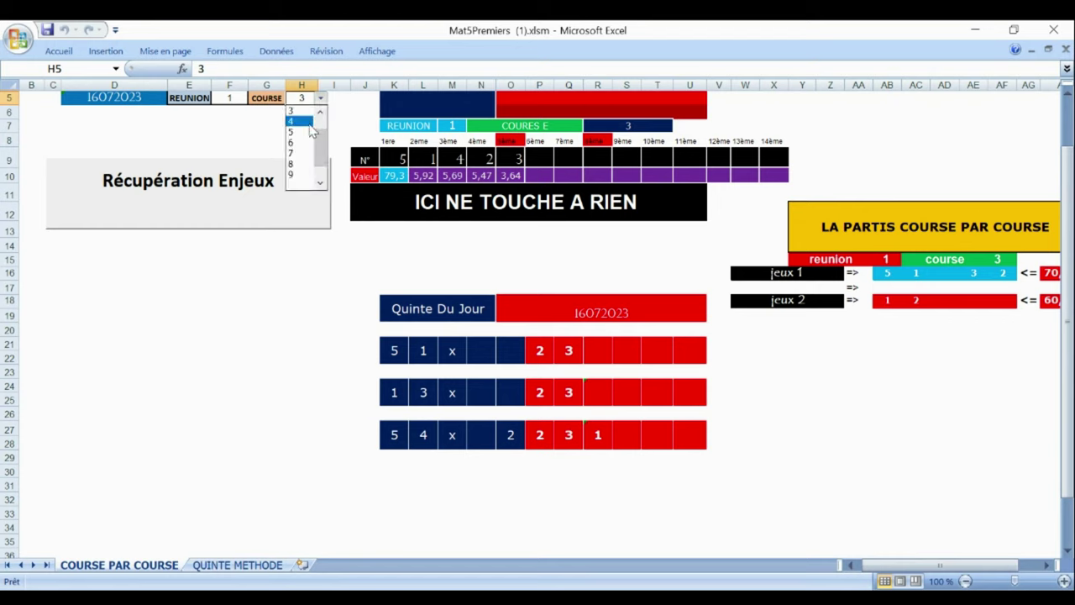
pyautogui.click(307, 122)
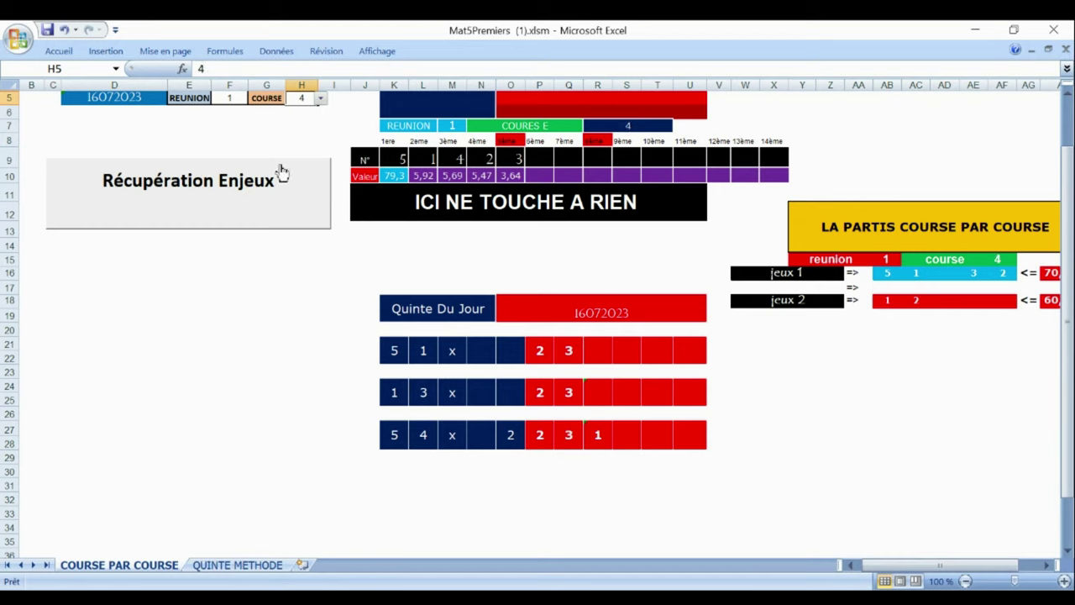
pyautogui.click(243, 200)
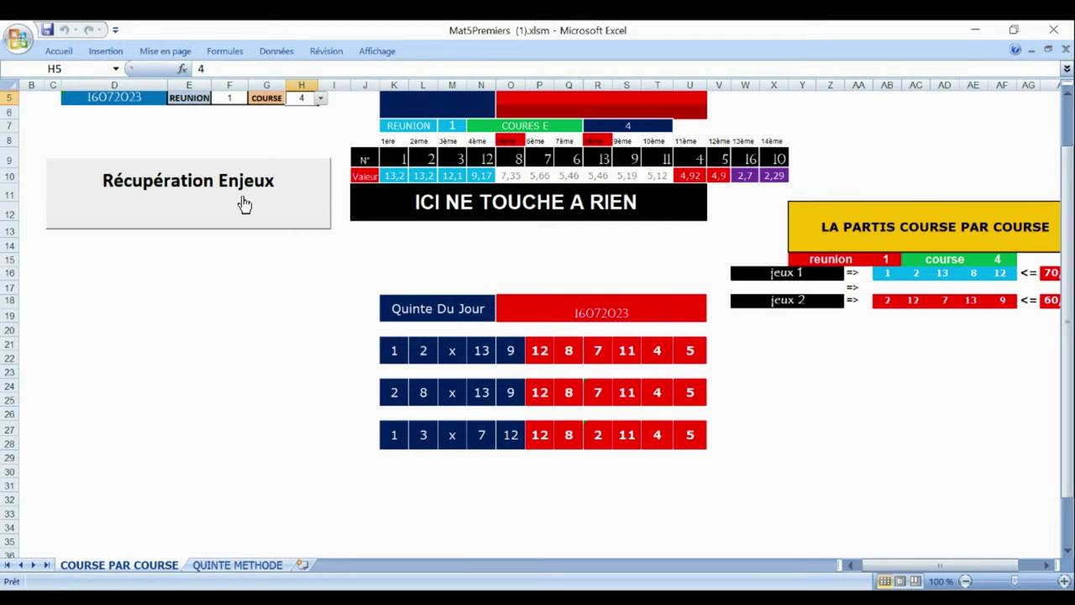
# Step: Change the réunion 1 course number to 5 and retrieve that race's stakes
pyautogui.click(321, 99)
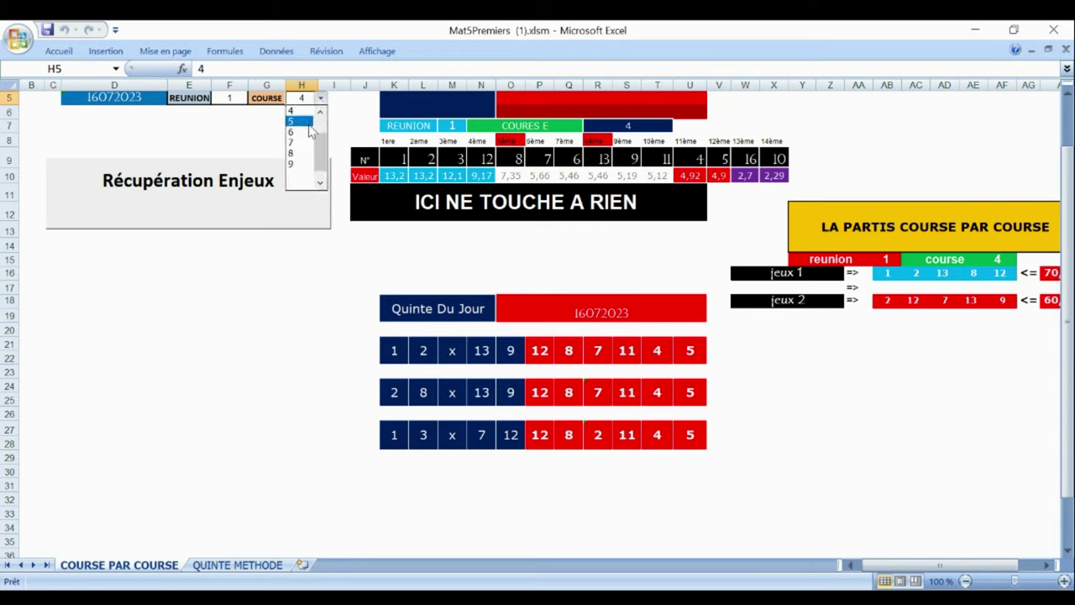
pyautogui.click(300, 122)
pyautogui.click(254, 210)
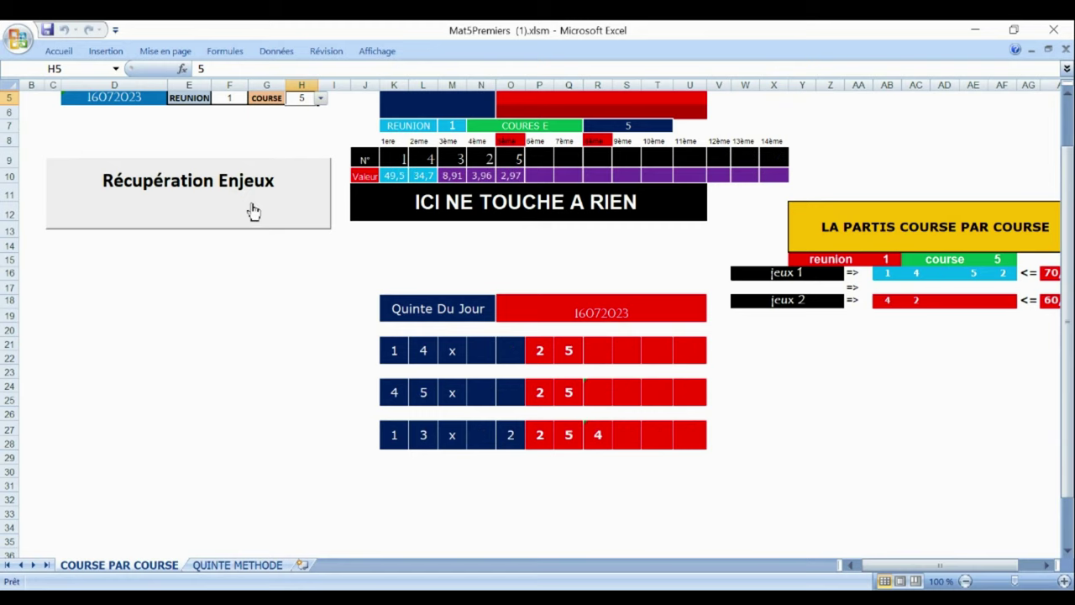
# Step: Change the réunion 1 course number to 6 and retrieve that race's stakes
pyautogui.click(320, 99)
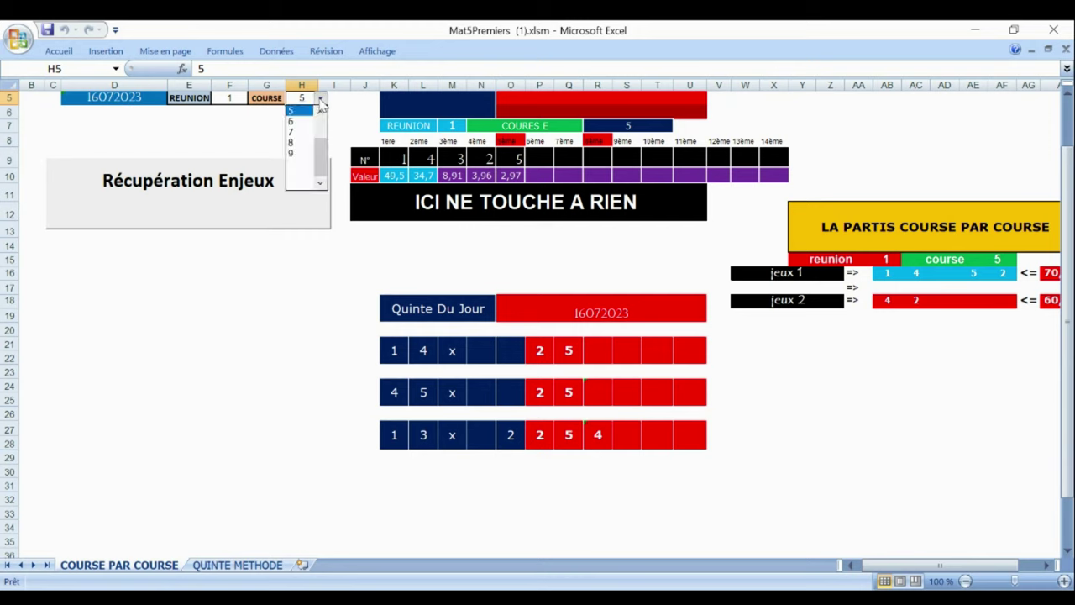
pyautogui.click(304, 122)
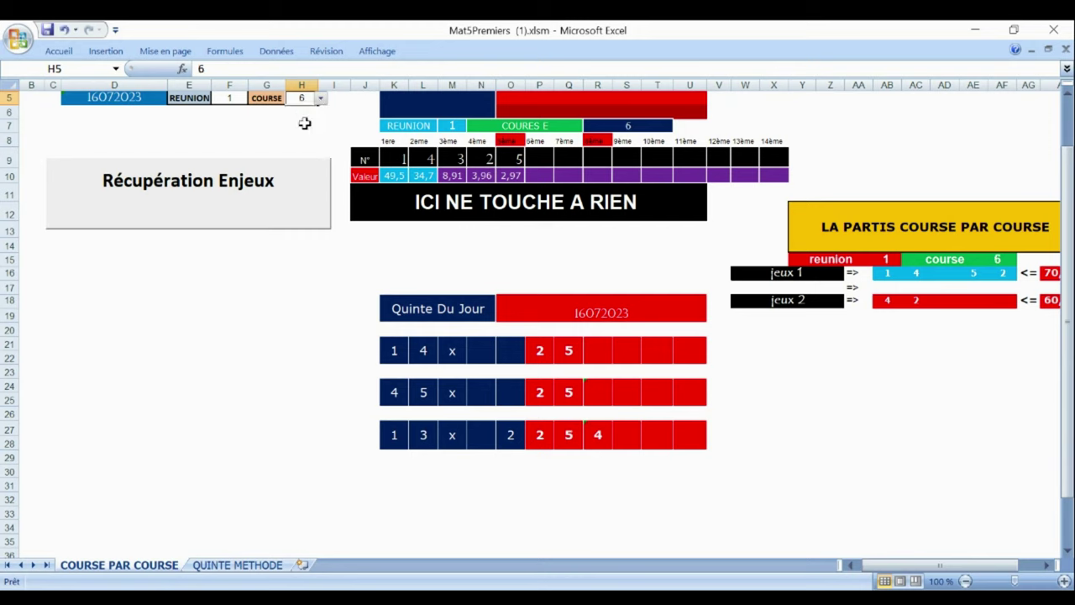
pyautogui.click(237, 216)
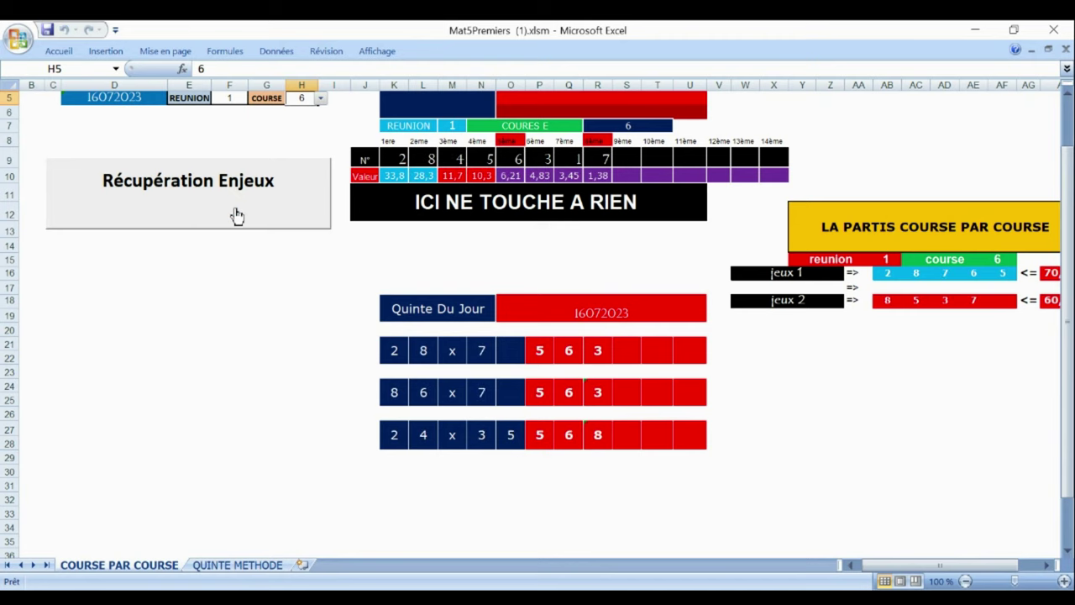
# Step: Change the réunion 1 course number to 7 and retrieve that race's stakes
pyautogui.click(320, 99)
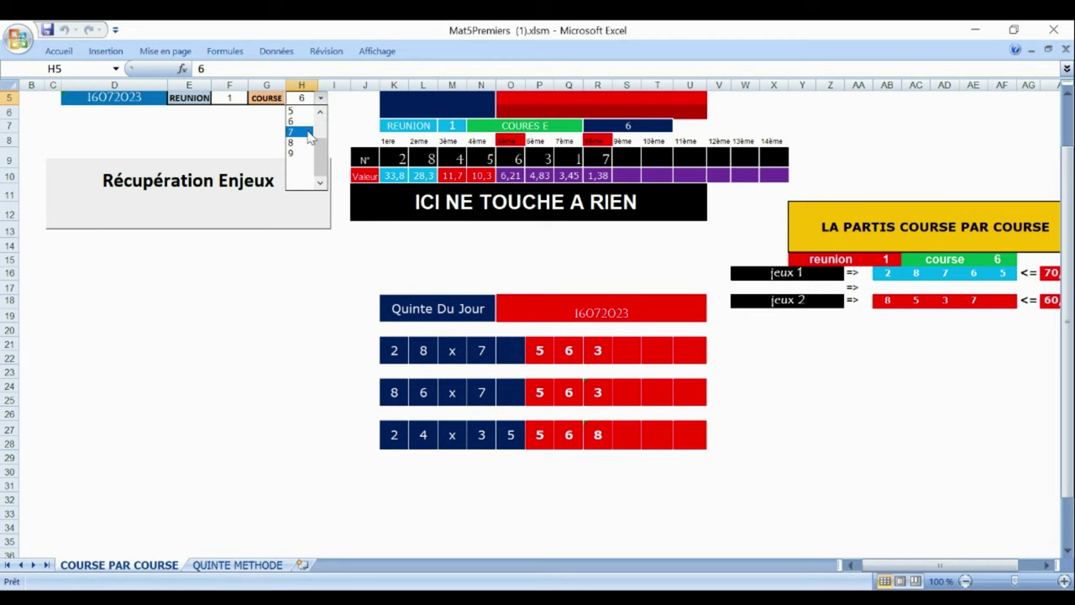
pyautogui.click(308, 133)
pyautogui.click(236, 209)
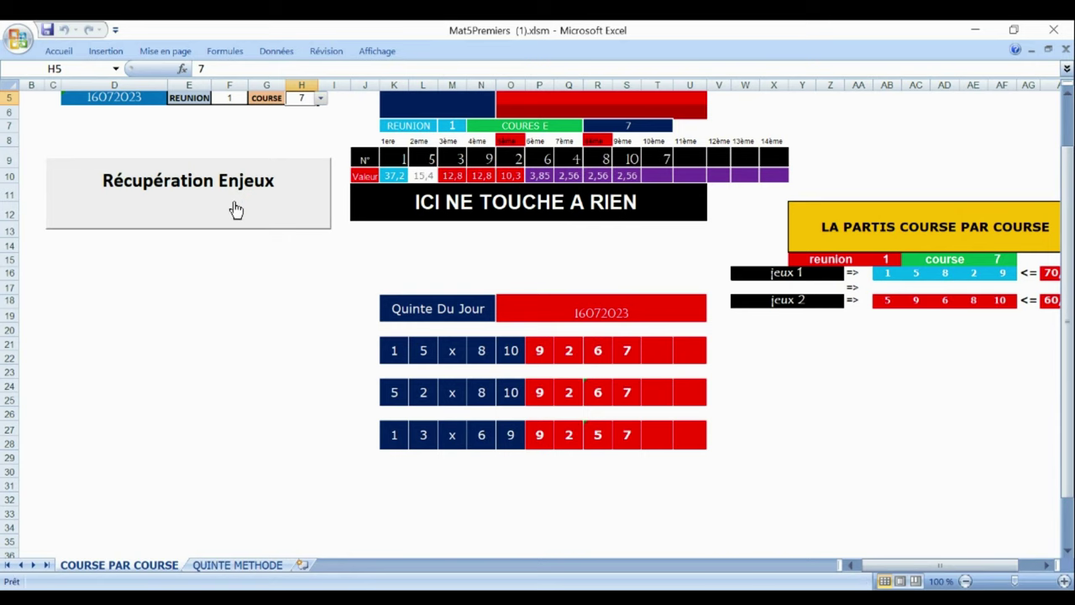
# Step: Change the réunion 1 course number to 8 and retrieve that race's stakes
pyautogui.click(323, 99)
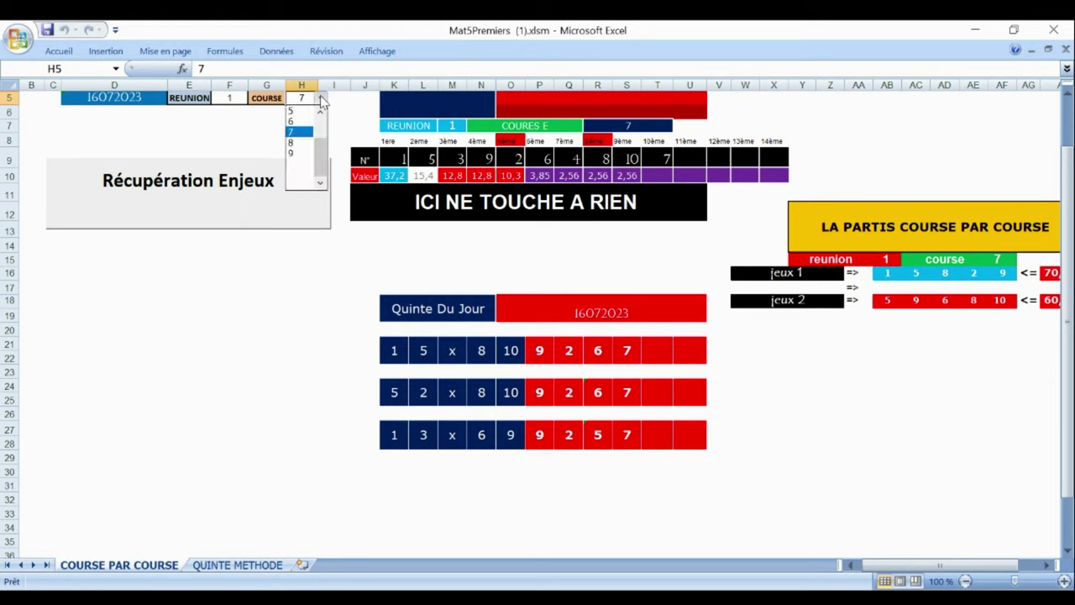
pyautogui.click(299, 142)
pyautogui.click(230, 214)
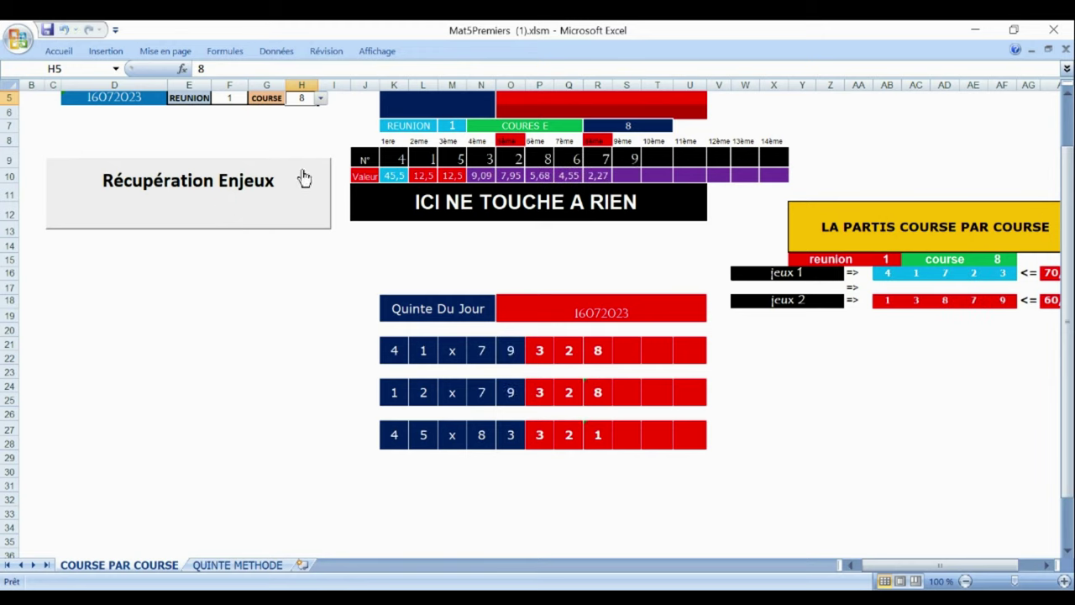
# Step: Change the réunion 1 course number to 9 and retrieve that race's stakes
pyautogui.click(320, 99)
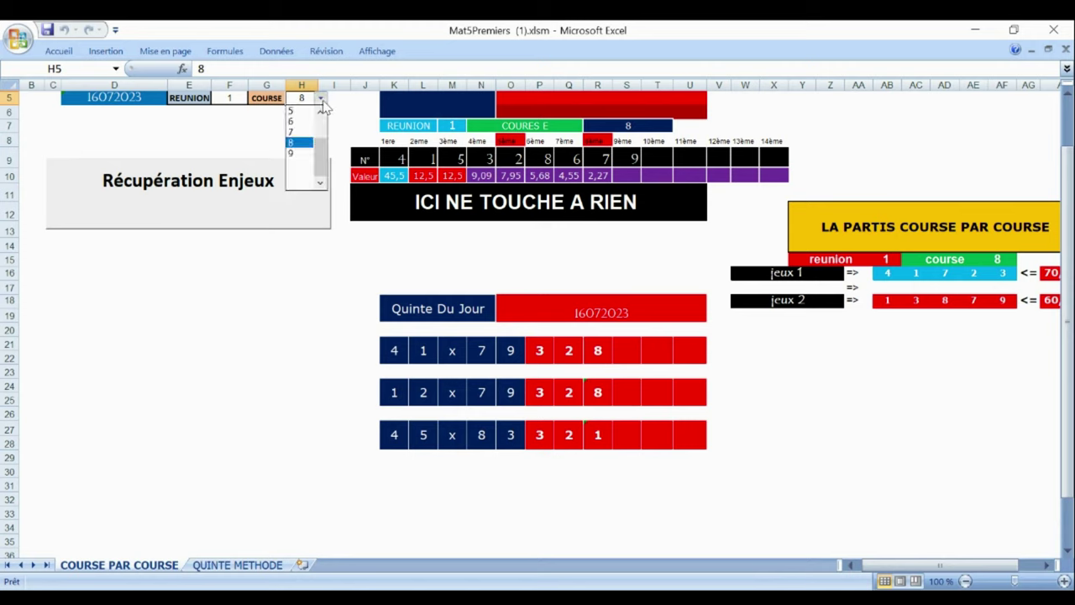
pyautogui.click(306, 156)
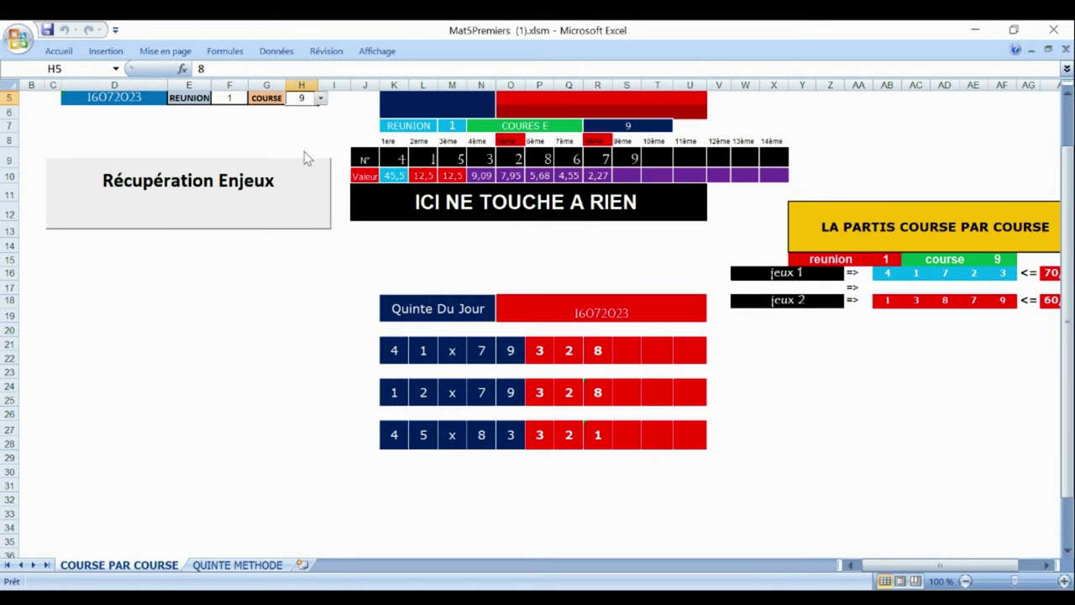
pyautogui.click(249, 220)
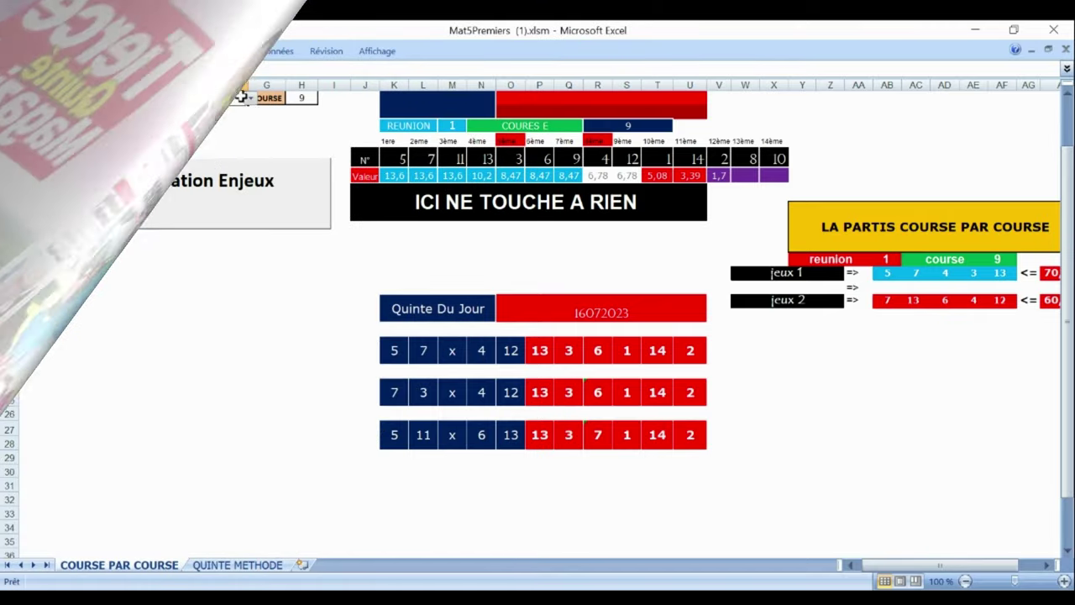
# Step: Set the réunion to 3 and the course to 1, and retrieve that race's stakes
pyautogui.click(250, 98)
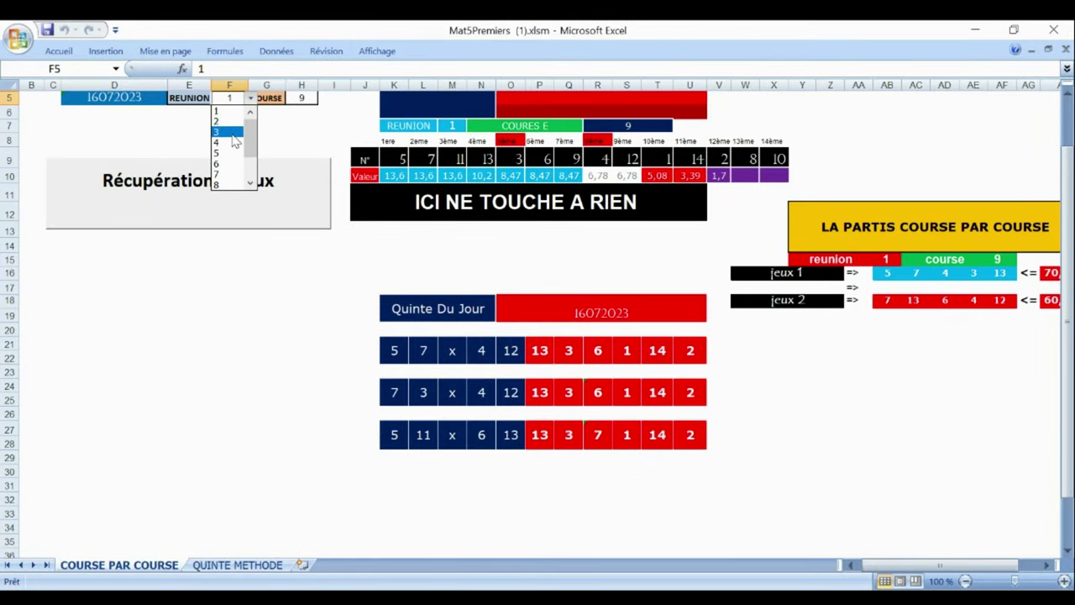
pyautogui.click(235, 132)
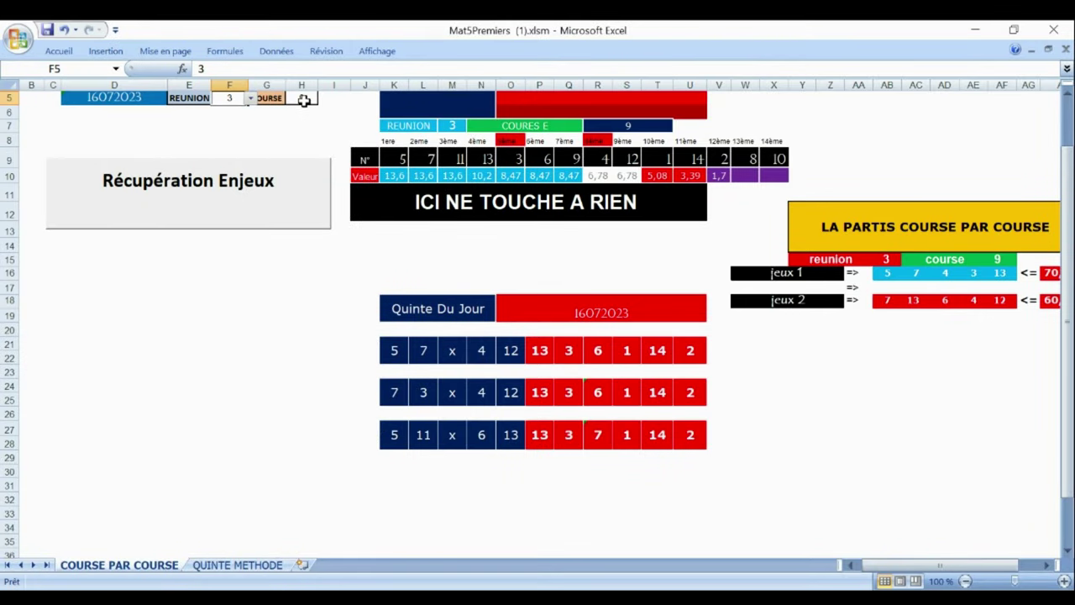
pyautogui.moveTo(304, 98)
pyautogui.mouseDown()
pyautogui.moveTo(320, 98)
pyautogui.moveTo(319, 110)
pyautogui.mouseUp()
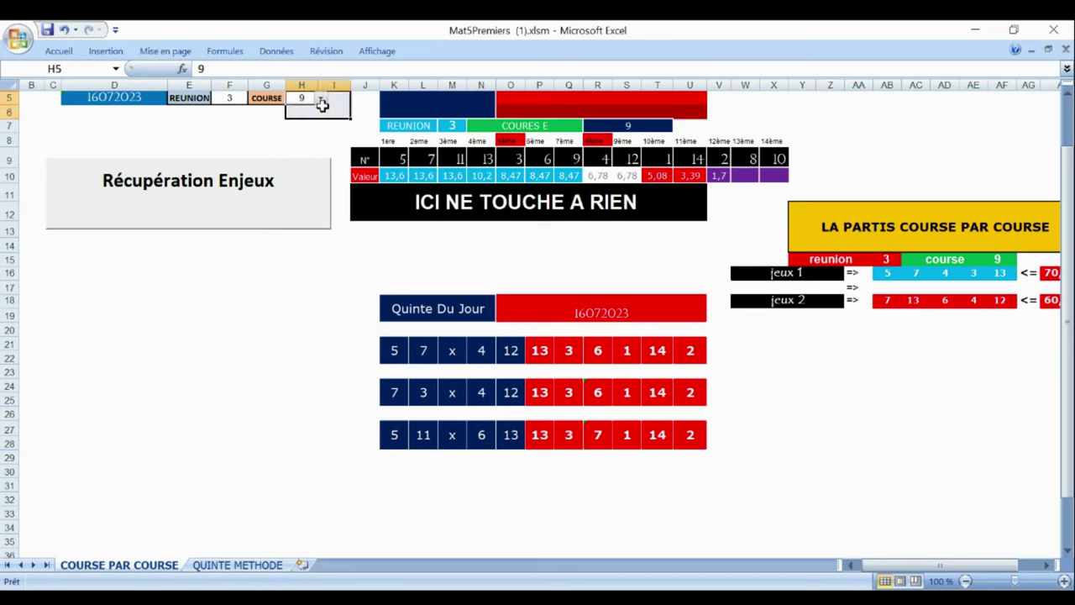
pyautogui.click(300, 279)
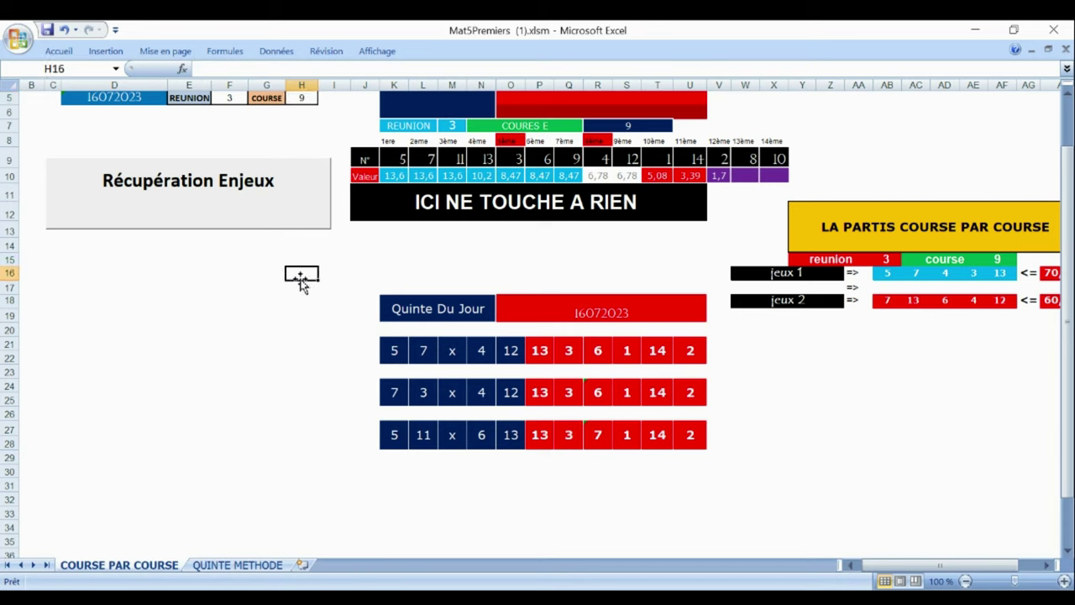
pyautogui.click(303, 100)
pyautogui.click(320, 100)
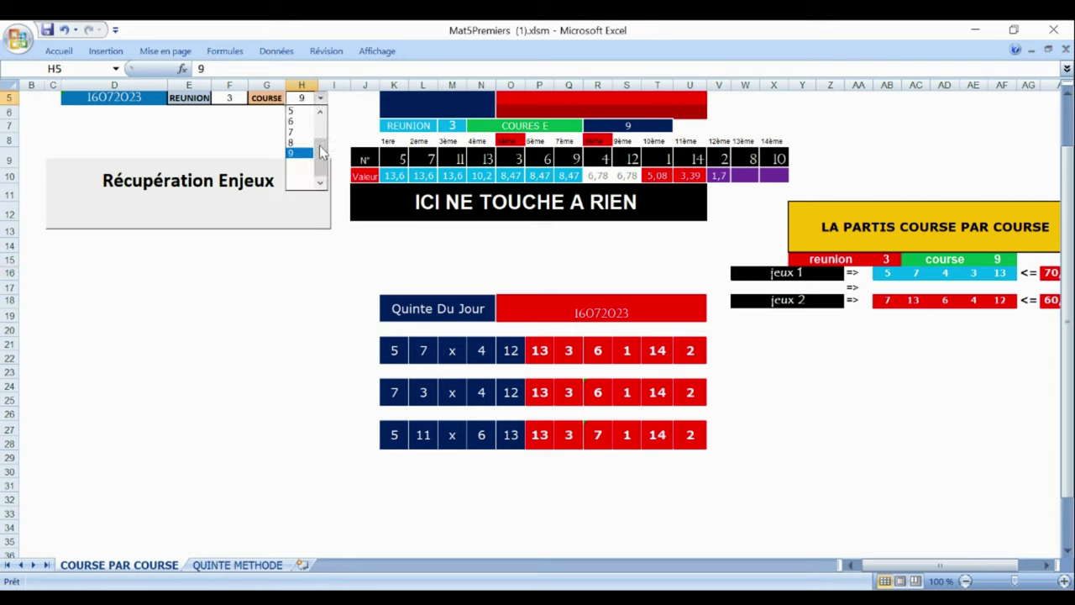
pyautogui.moveTo(322, 145); pyautogui.dragTo(324, 119)
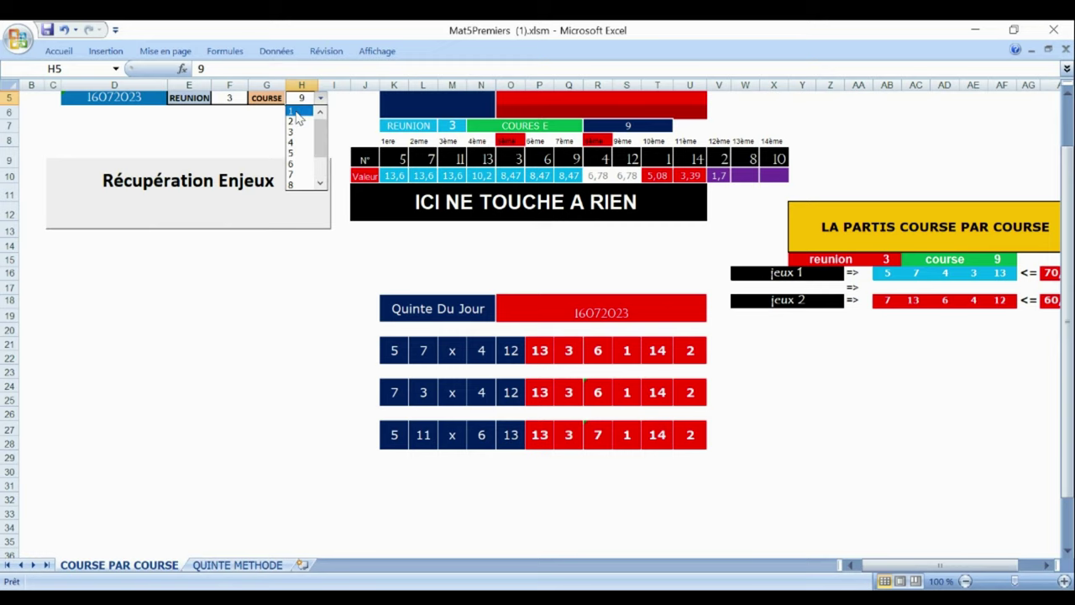
pyautogui.click(295, 112)
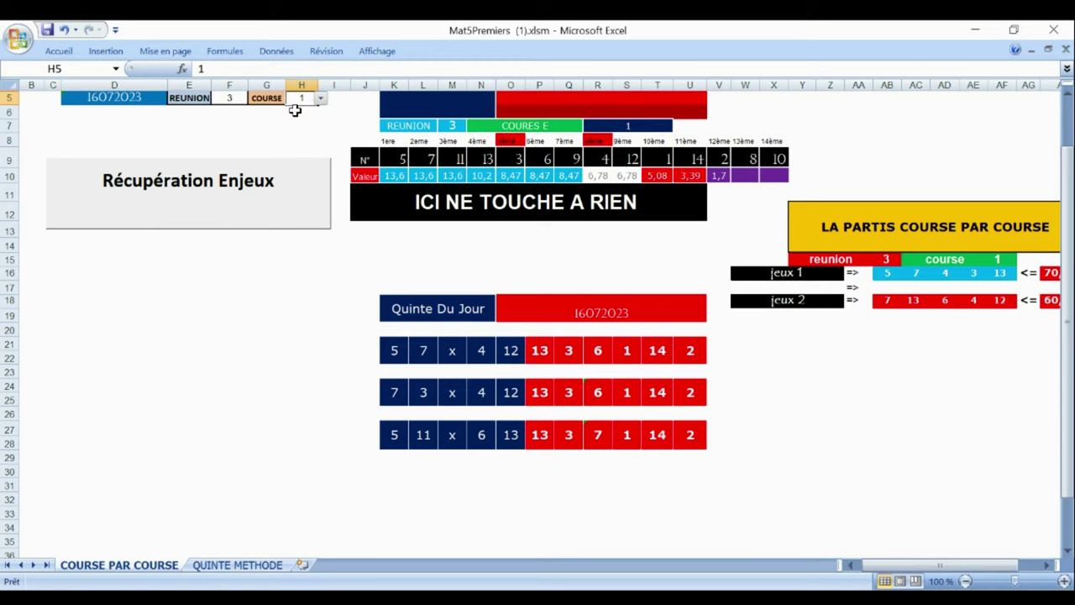
pyautogui.click(241, 188)
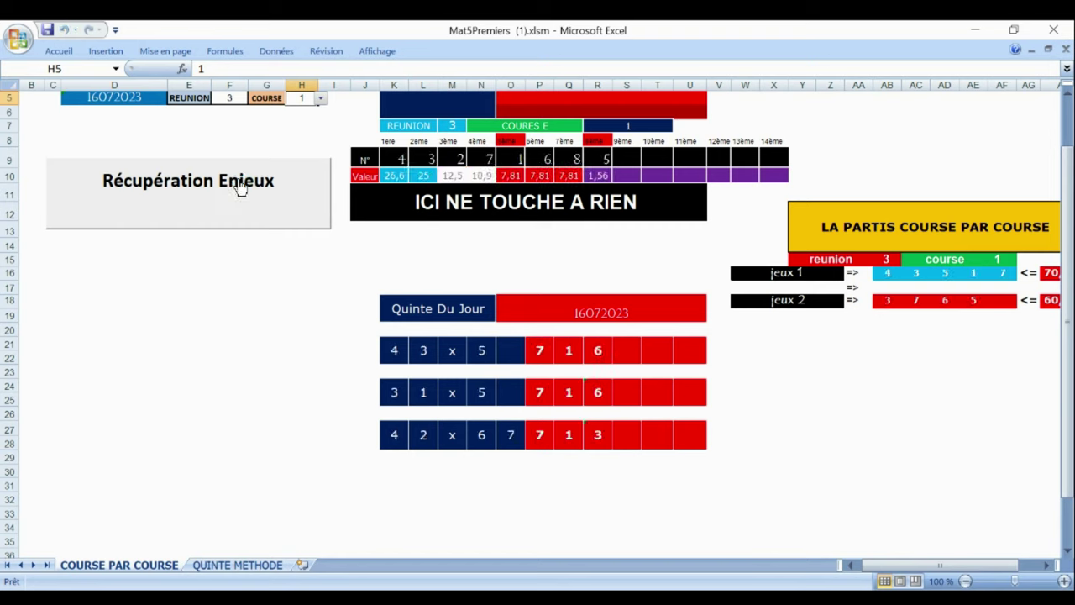
# Step: Change the réunion 3 course number to 2 and retrieve that race's stakes
pyautogui.click(320, 99)
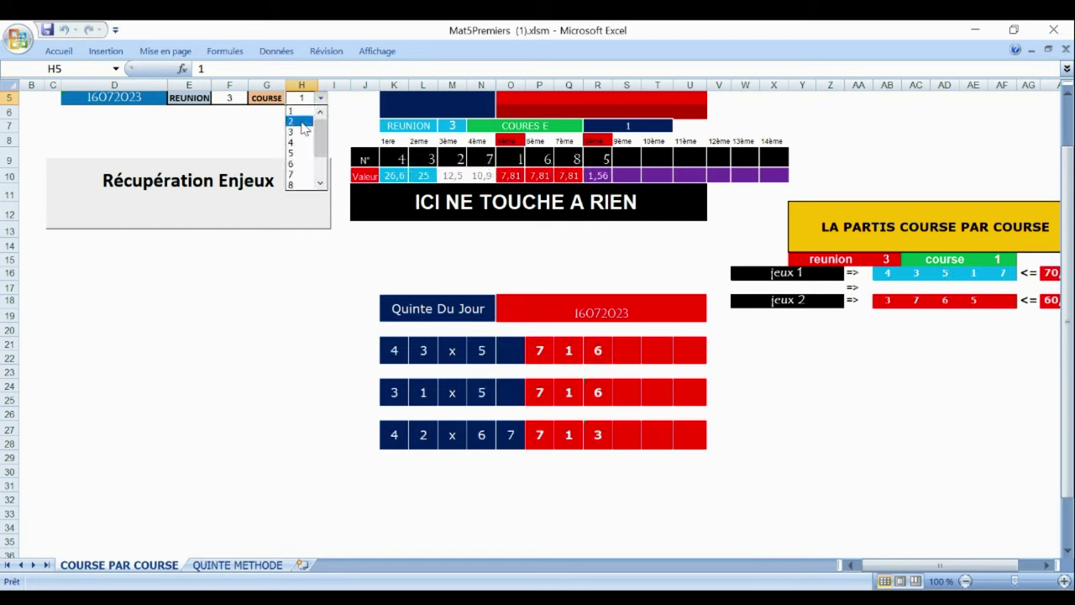
pyautogui.click(302, 123)
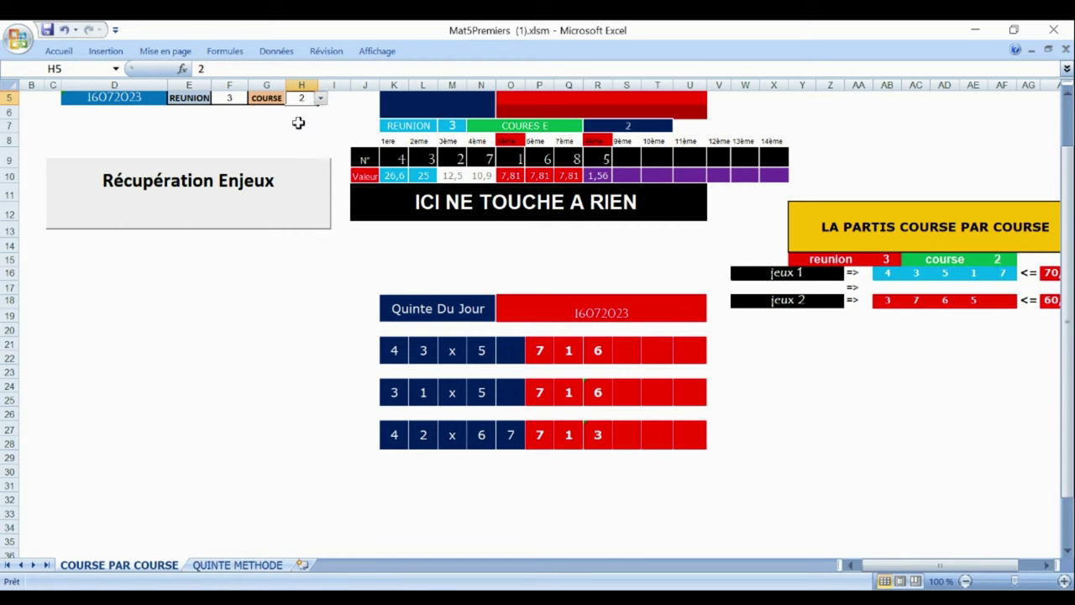
pyautogui.click(240, 187)
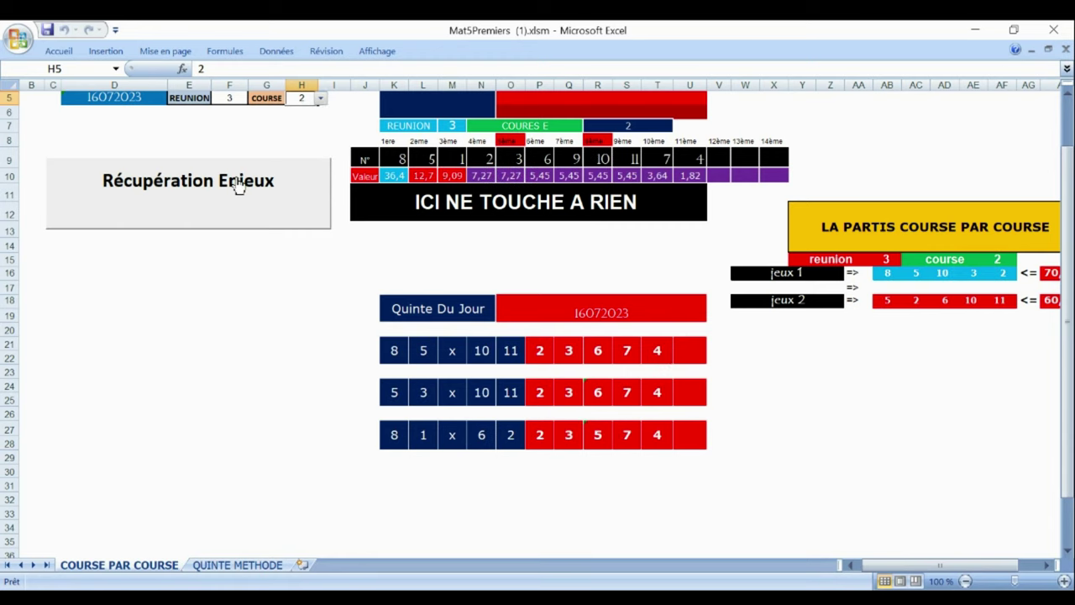
# Step: Change the réunion 3 course number to 3 and retrieve that race's stakes
pyautogui.click(321, 99)
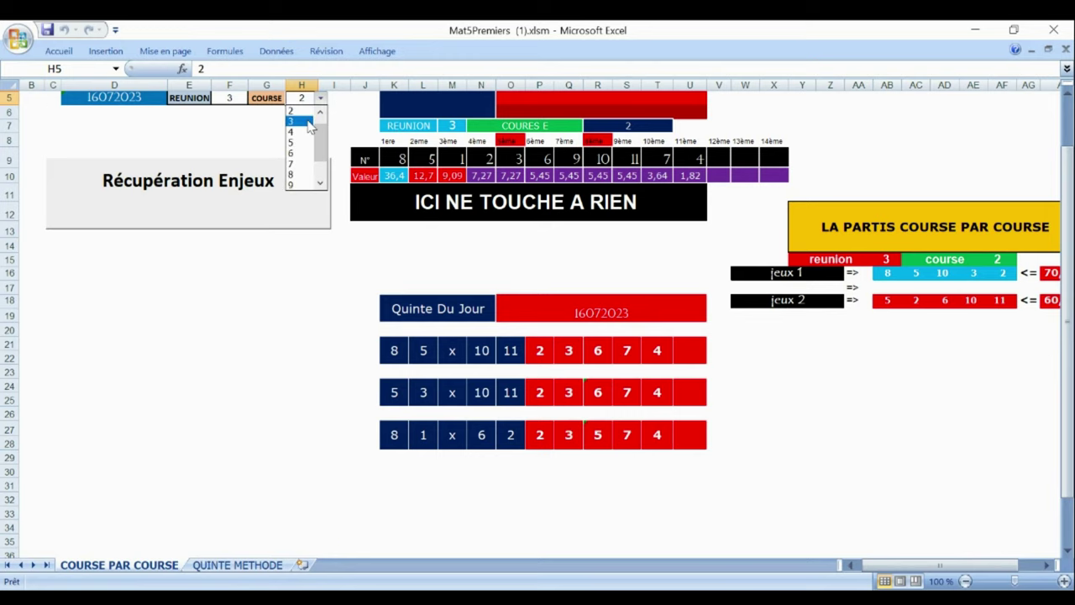
pyautogui.click(308, 121)
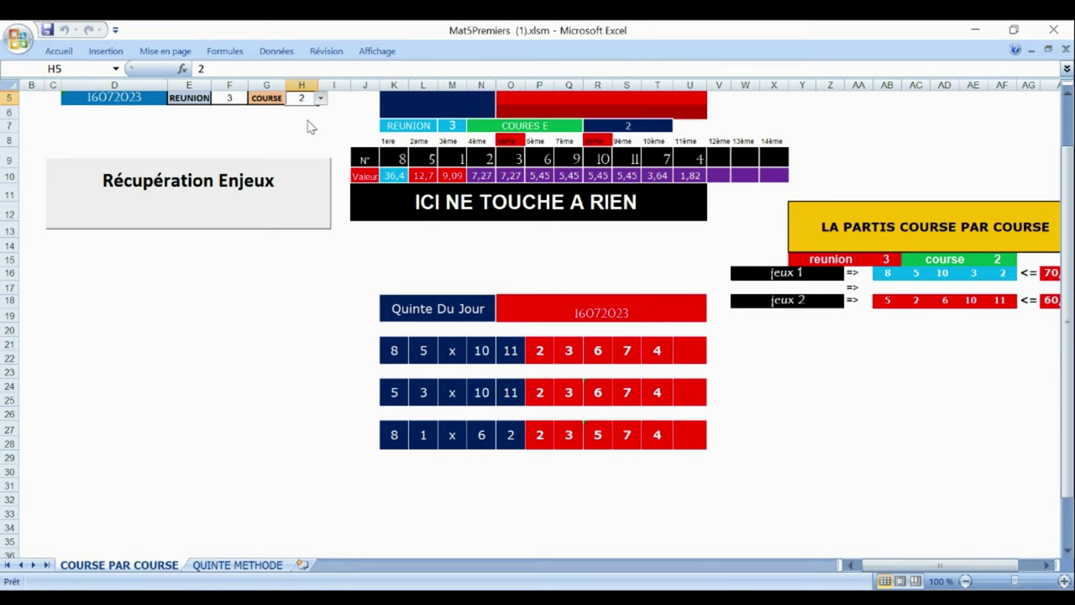
pyautogui.click(244, 200)
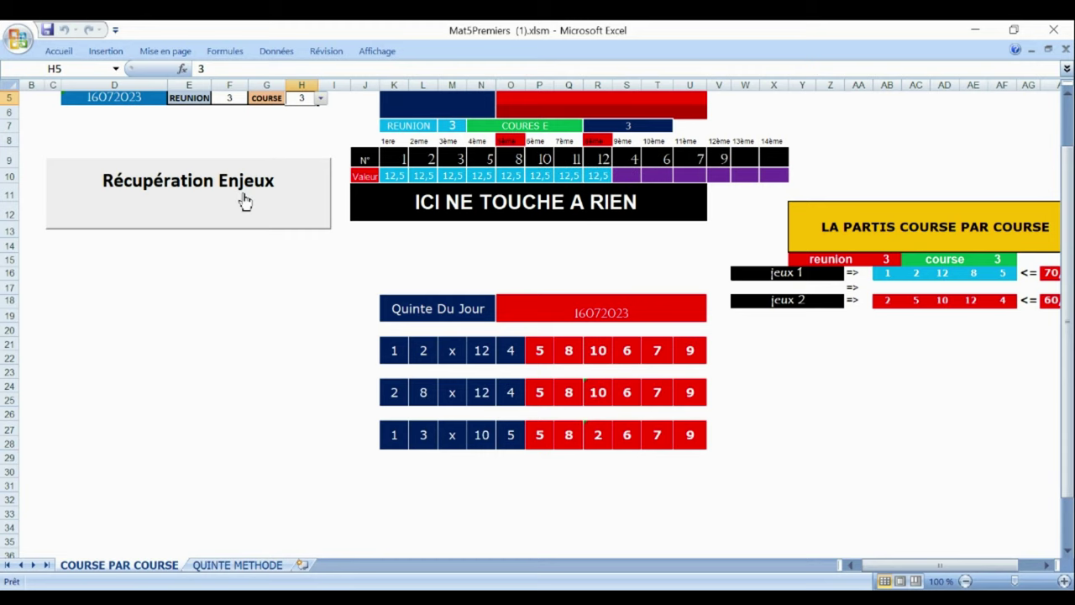
# Step: Change the réunion 3 course number to 4 and retrieve that race's stakes
pyautogui.click(320, 99)
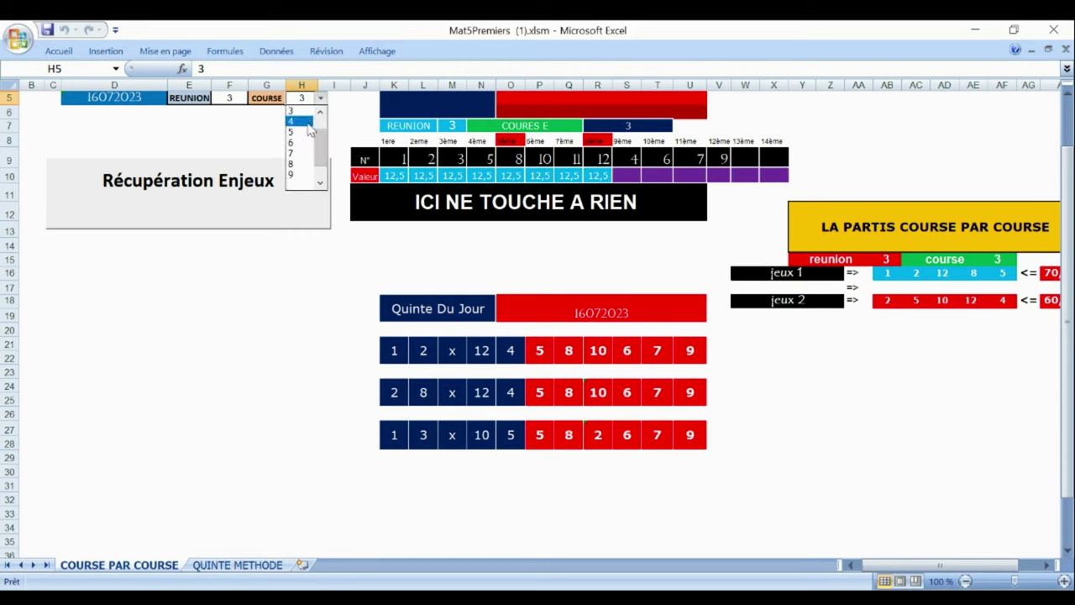
pyautogui.click(303, 122)
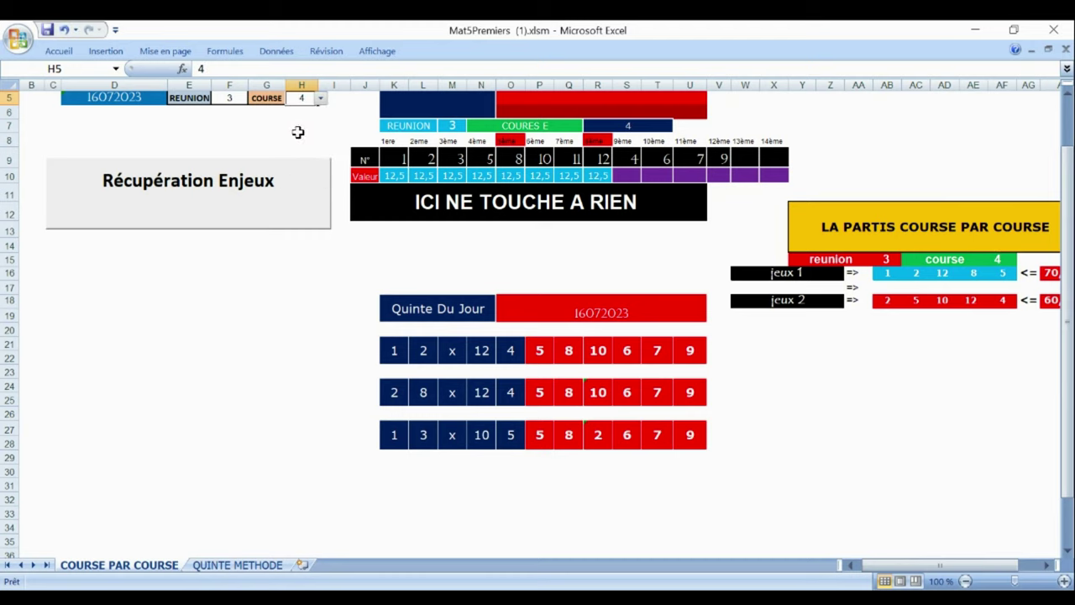
pyautogui.click(245, 204)
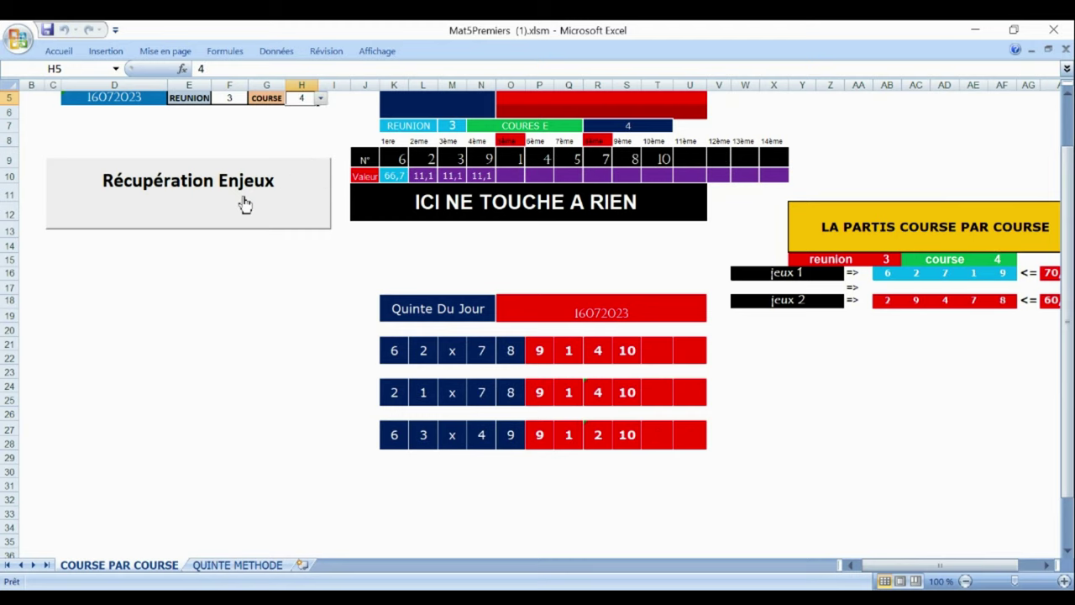
# Step: Change the réunion 3 course number to 5 and retrieve that race's stakes
pyautogui.click(321, 99)
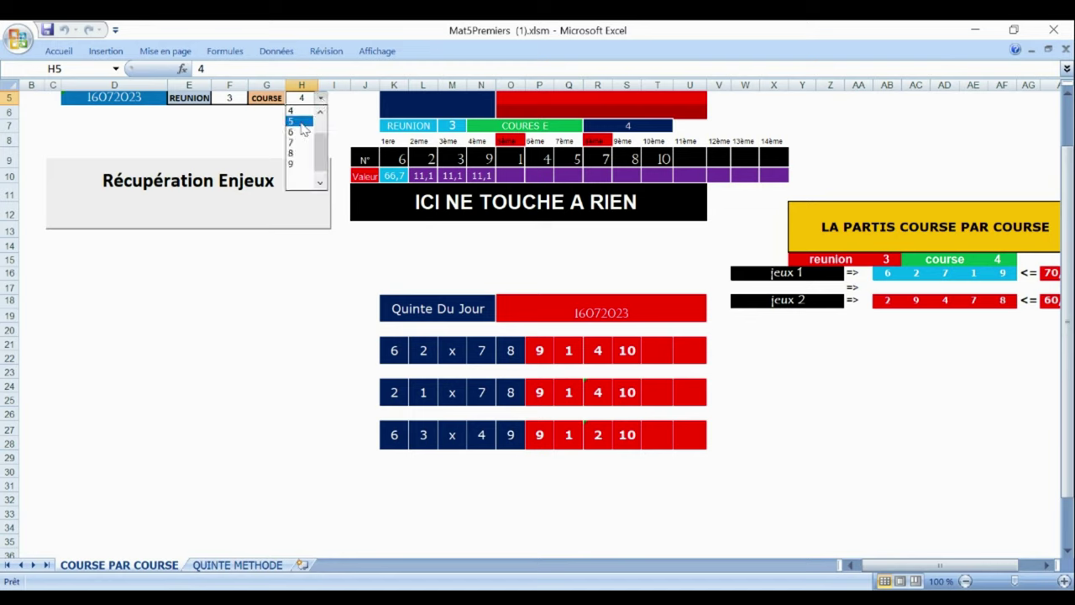
pyautogui.click(304, 124)
pyautogui.click(231, 185)
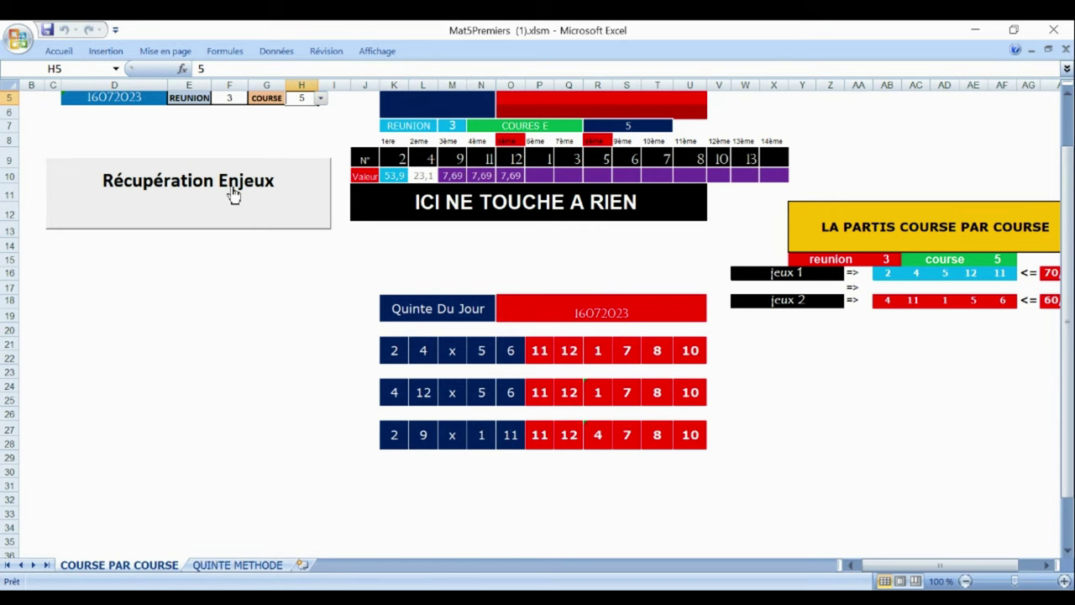
# Step: Change the réunion 3 course number to 6 and retrieve that race's stakes
pyautogui.click(320, 98)
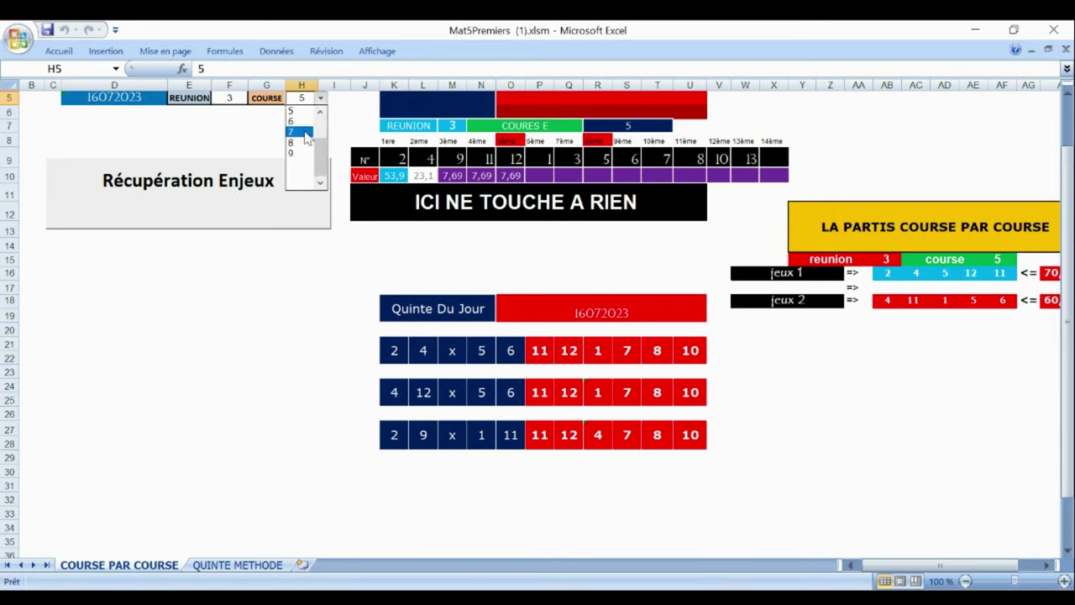
pyautogui.click(304, 122)
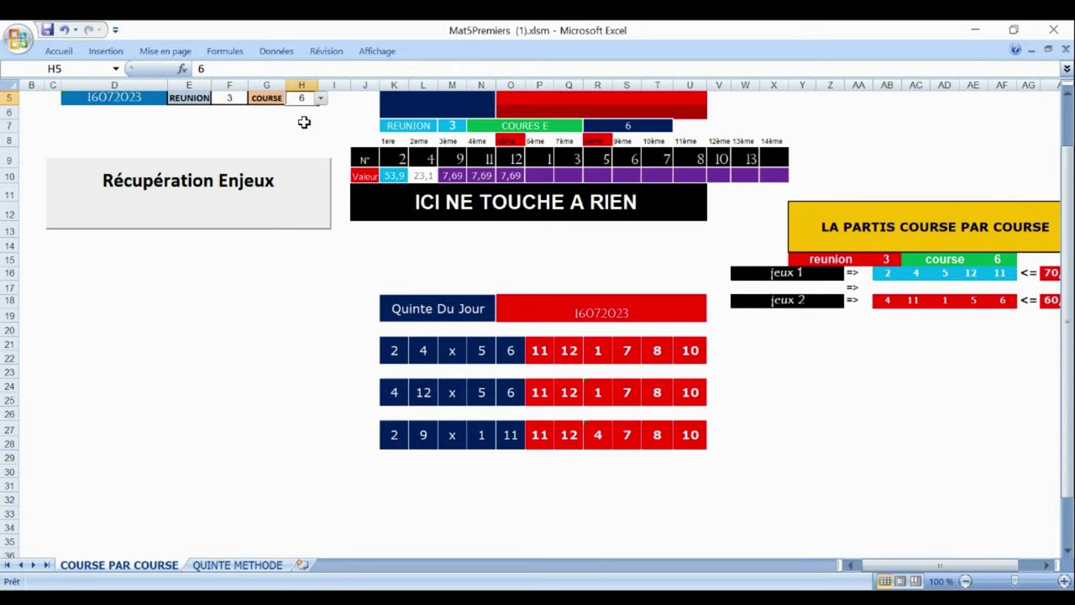
pyautogui.click(220, 204)
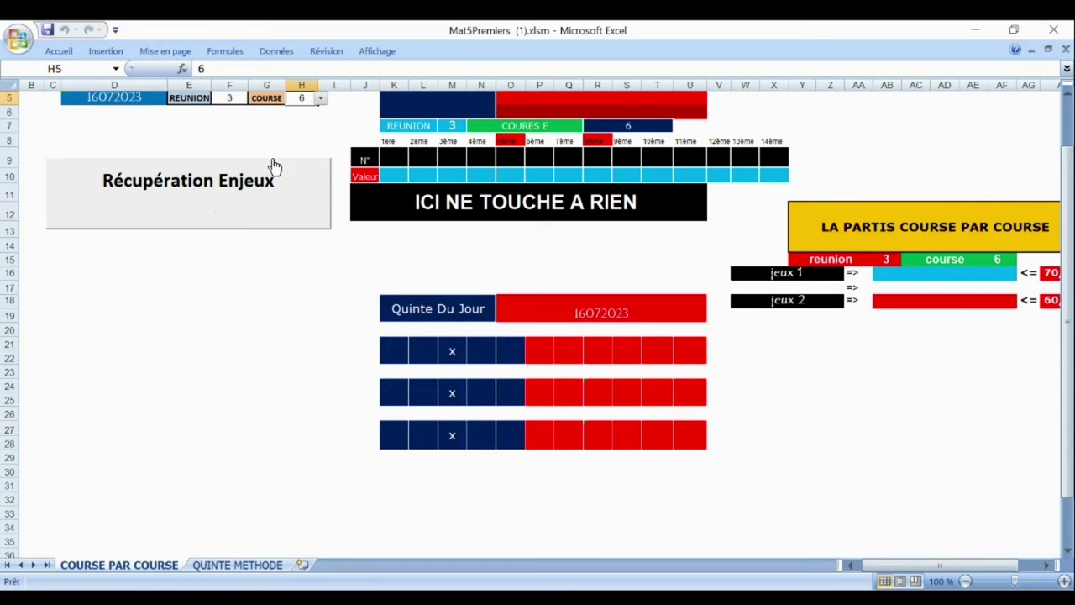
# Step: Change the réunion 3 course number to 7 and retrieve that race's stakes
pyautogui.click(321, 99)
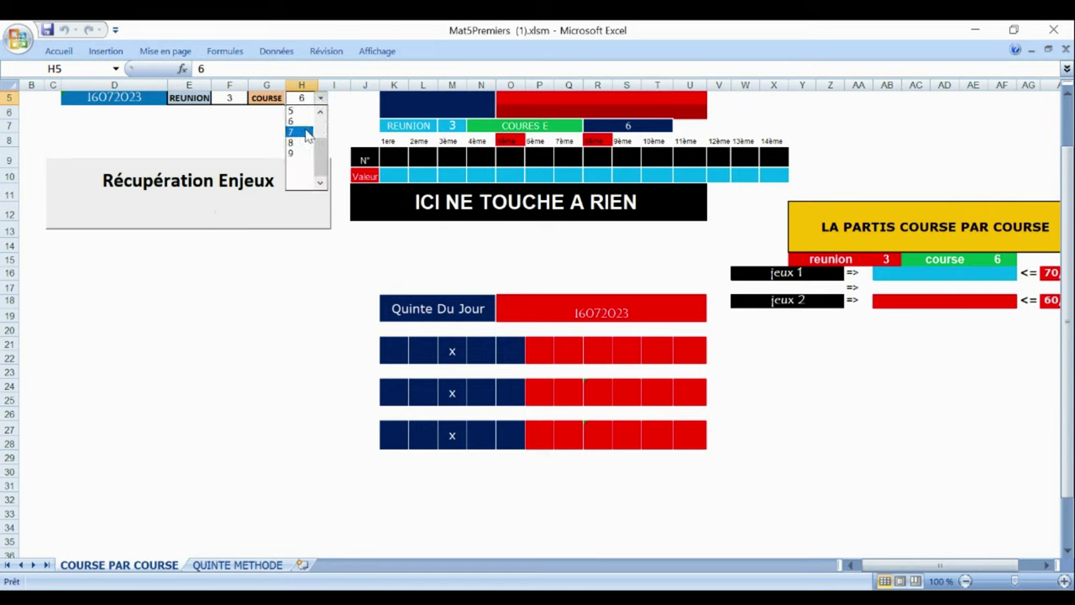
pyautogui.click(308, 133)
pyautogui.click(240, 185)
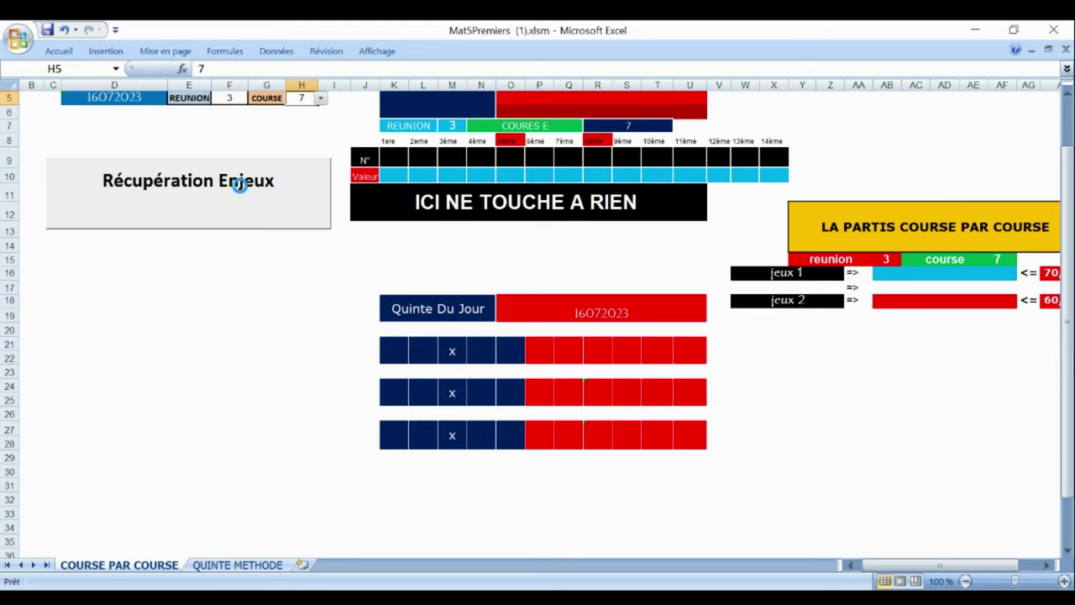
# Step: Switch the selection to réunion 4, course 1 and retrieve that race's stakes
pyautogui.click(238, 100)
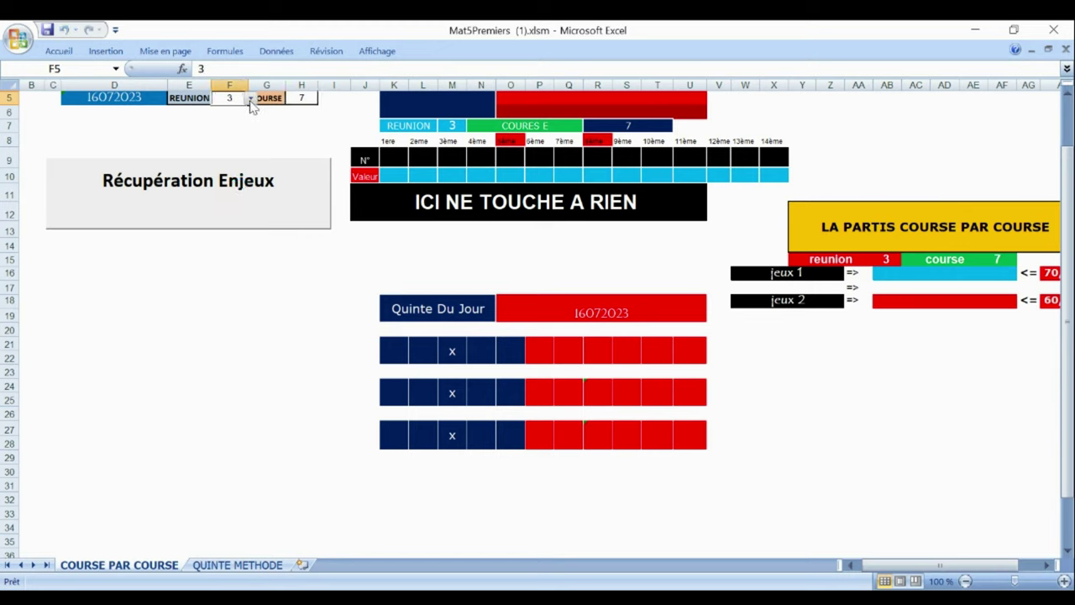
pyautogui.click(250, 100)
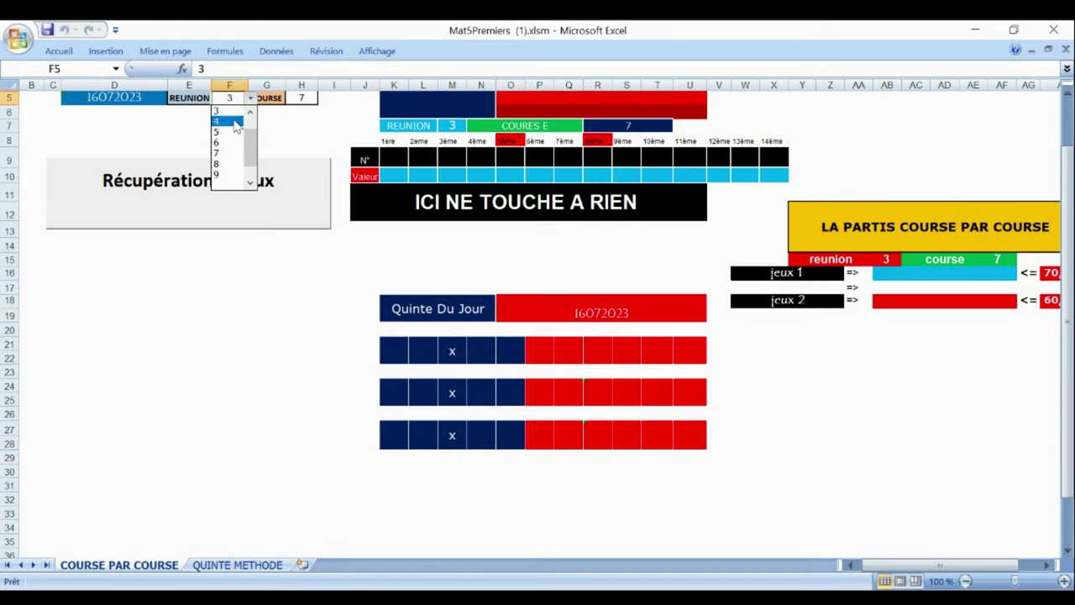
pyautogui.click(237, 124)
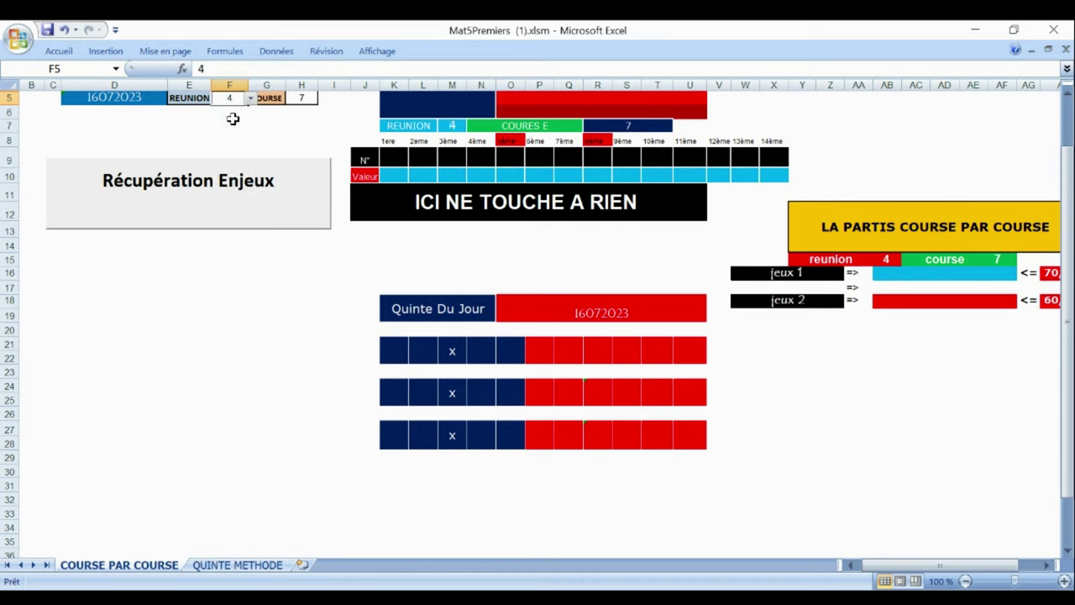
pyautogui.click(302, 99)
pyautogui.click(320, 99)
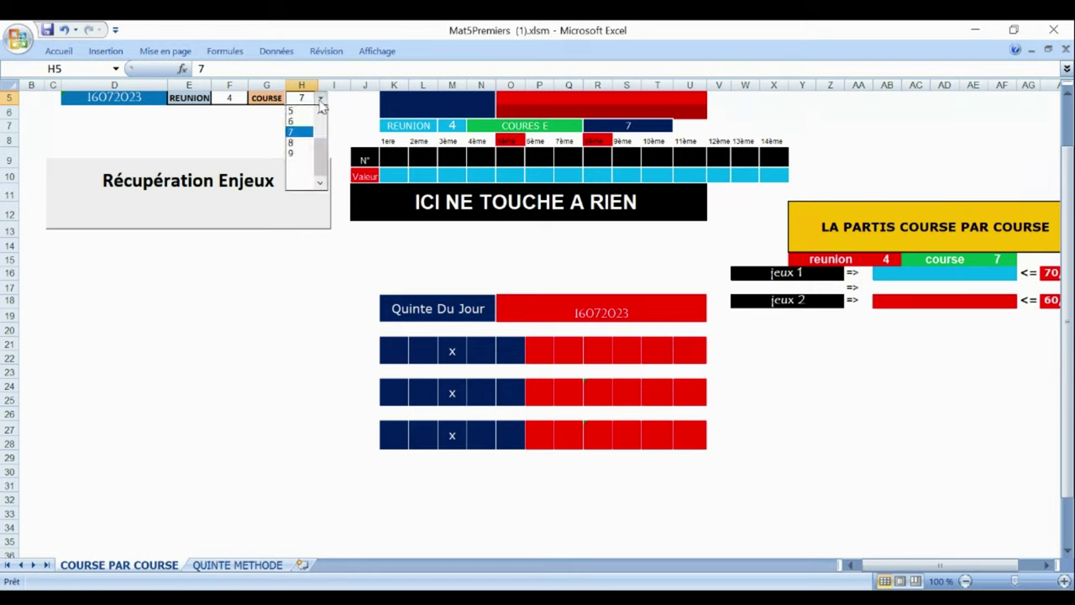
pyautogui.moveTo(320, 163); pyautogui.dragTo(323, 118)
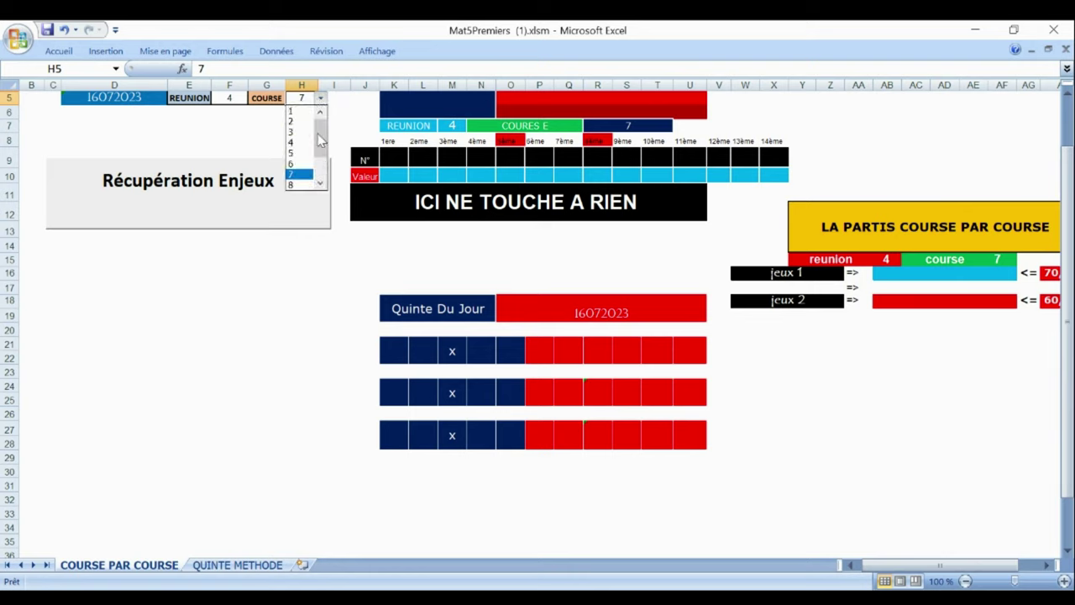
pyautogui.click(295, 112)
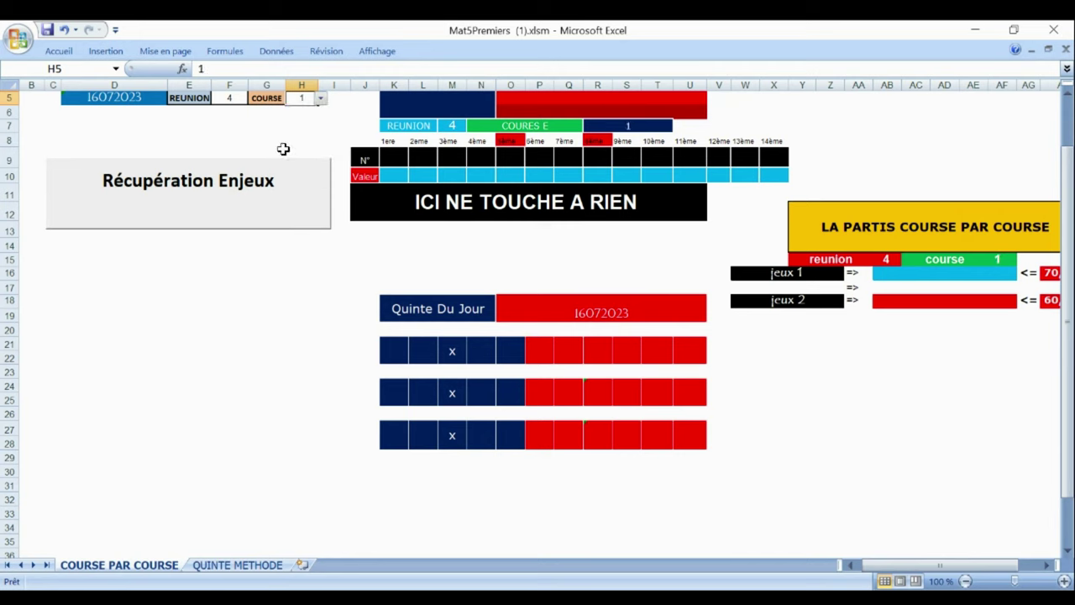
pyautogui.click(237, 208)
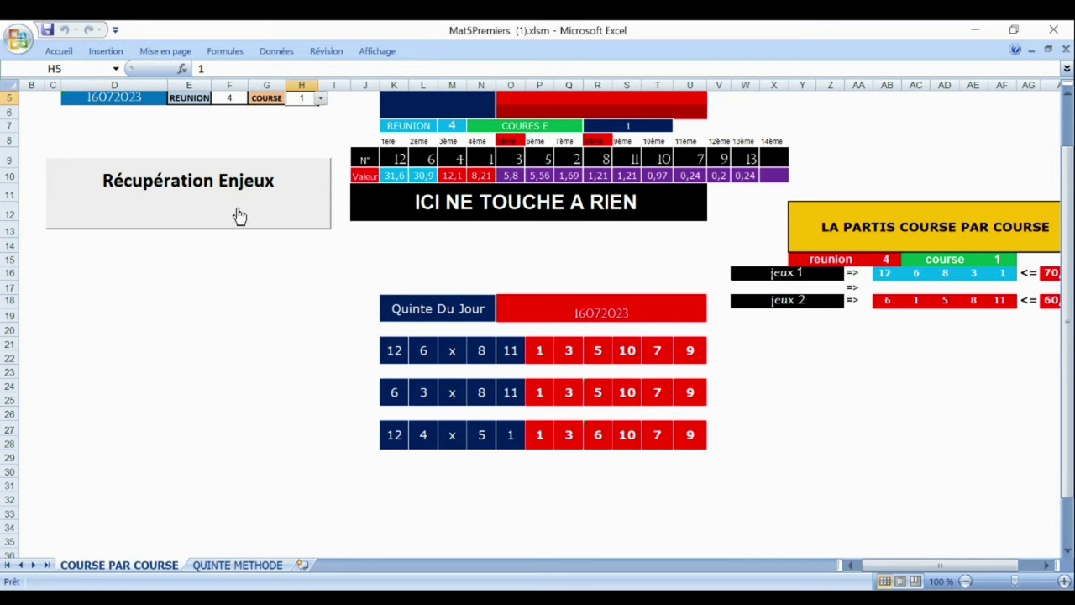
# Step: Change the réunion 4 course number to 2 and retrieve that race's stakes
pyautogui.click(322, 100)
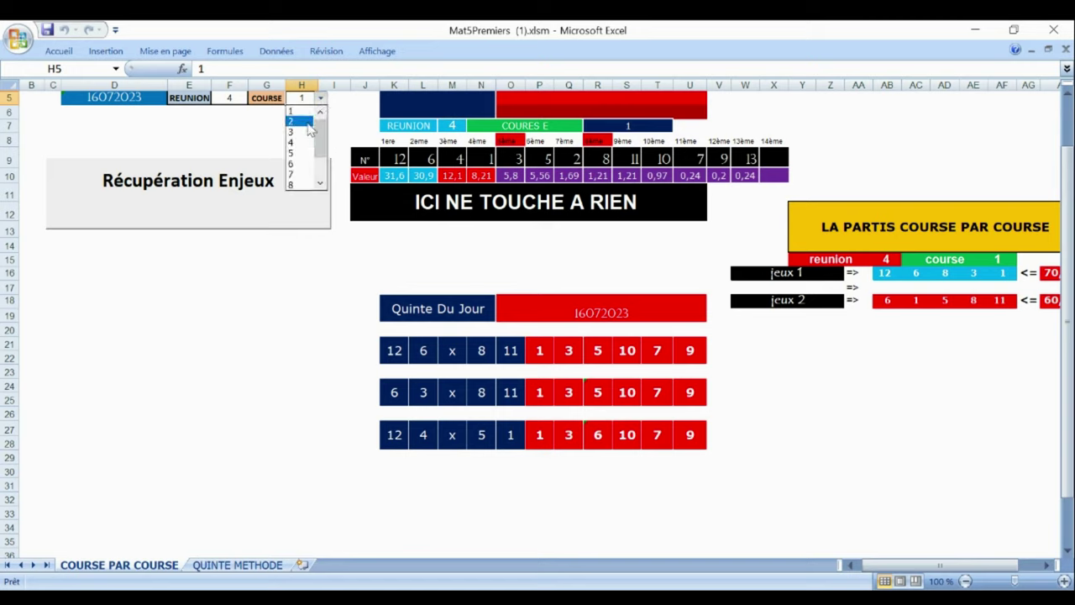
pyautogui.click(310, 121)
pyautogui.click(229, 194)
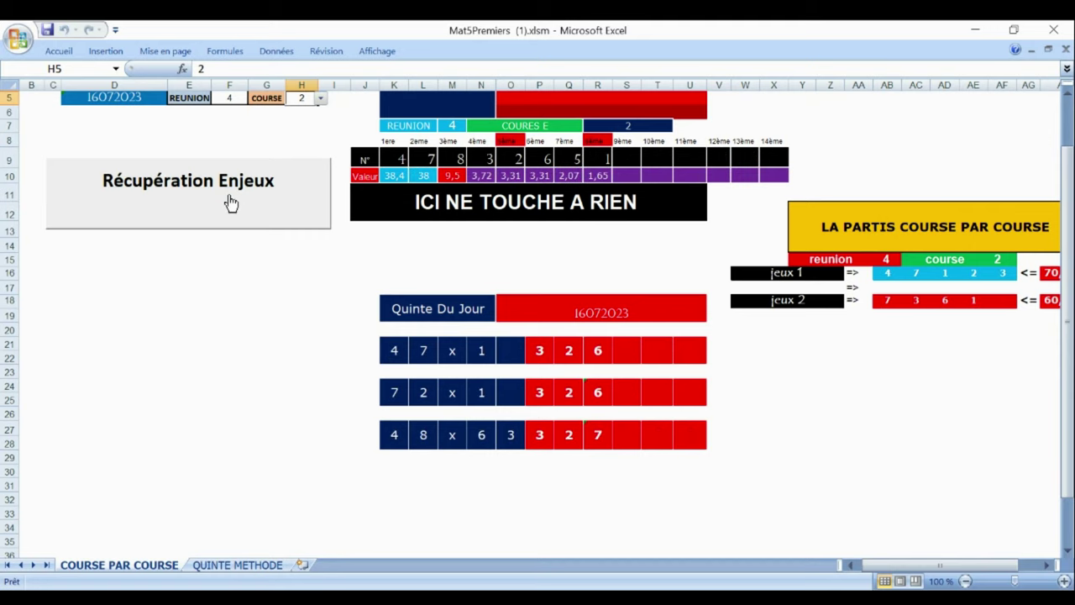
# Step: Change the réunion 4 course number to 3 and retrieve that race's stakes
pyautogui.click(322, 100)
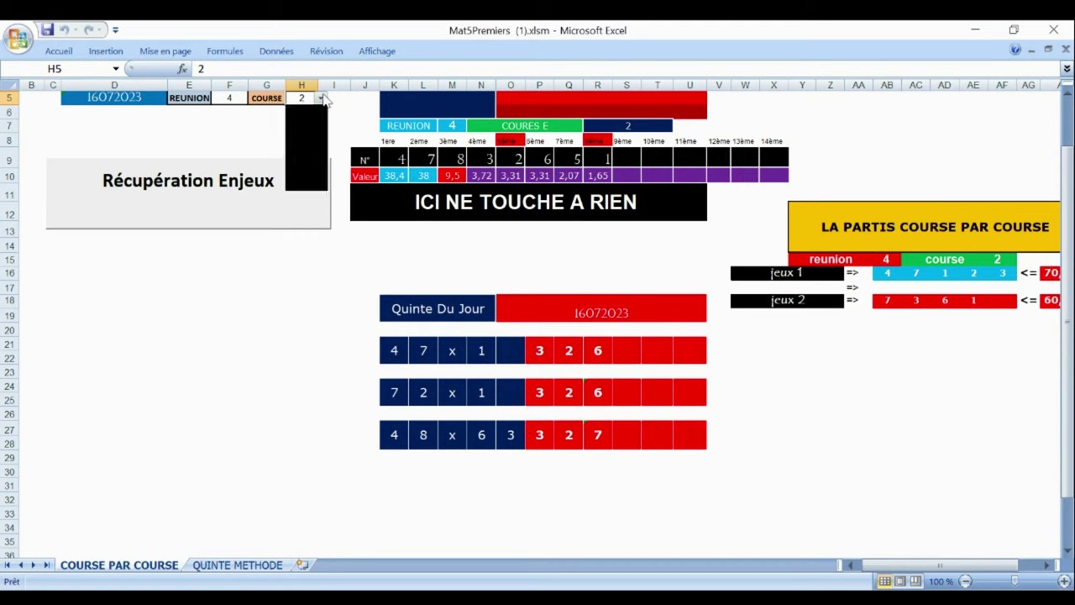
pyautogui.click(304, 124)
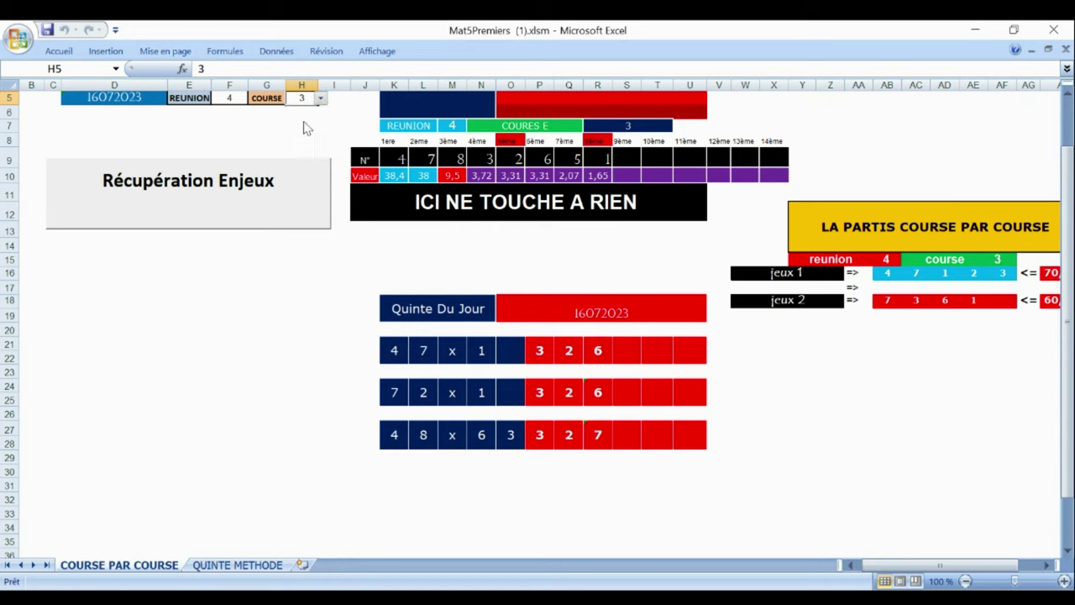
pyautogui.click(230, 191)
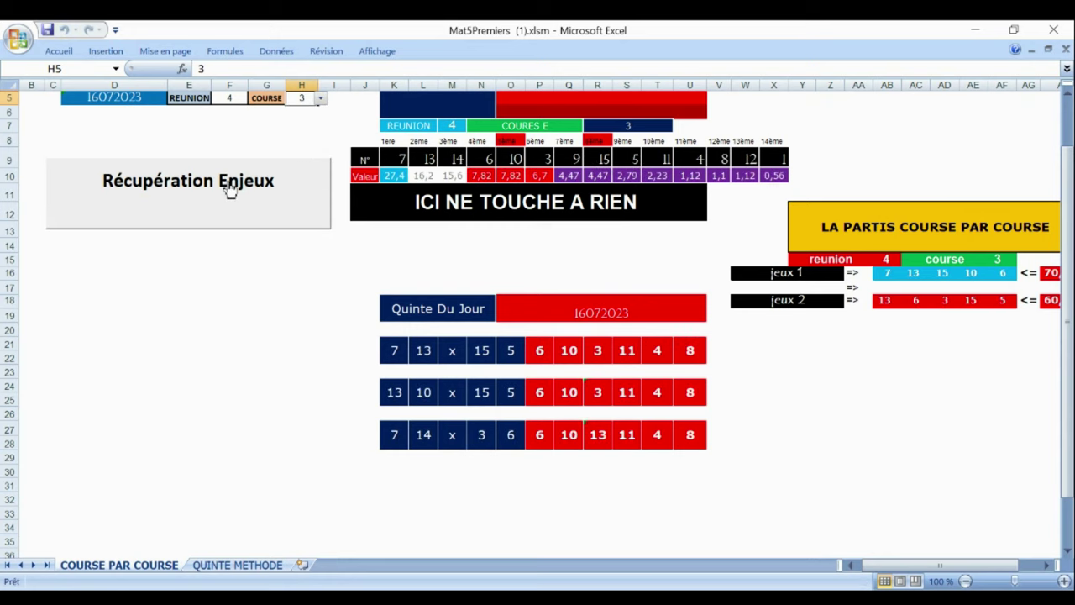
# Step: Change the réunion 4 course number to 4 and retrieve that race's stakes
pyautogui.click(320, 99)
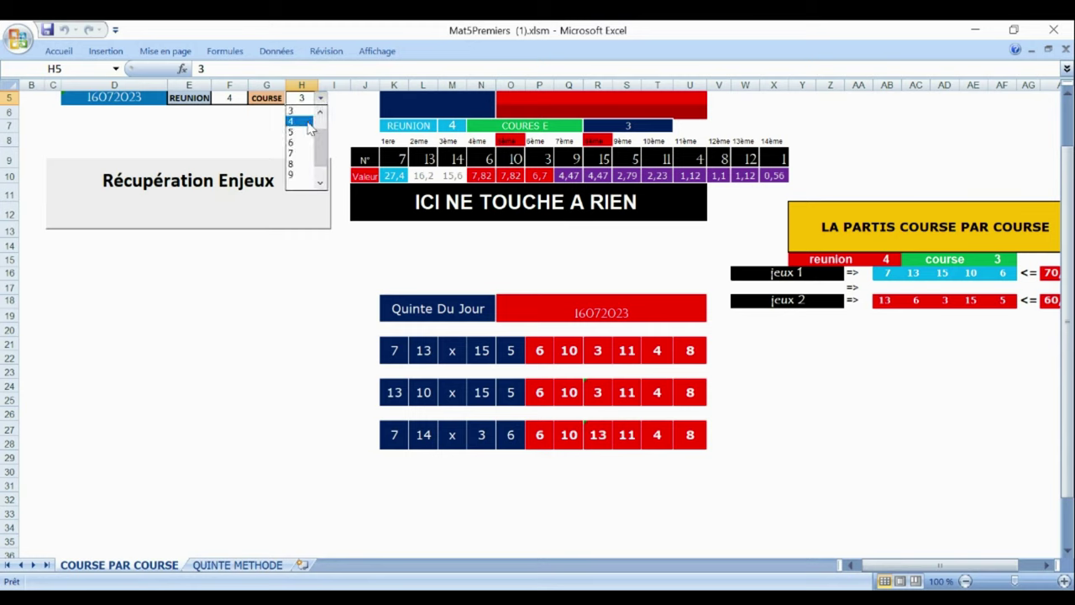
pyautogui.click(308, 123)
pyautogui.click(231, 200)
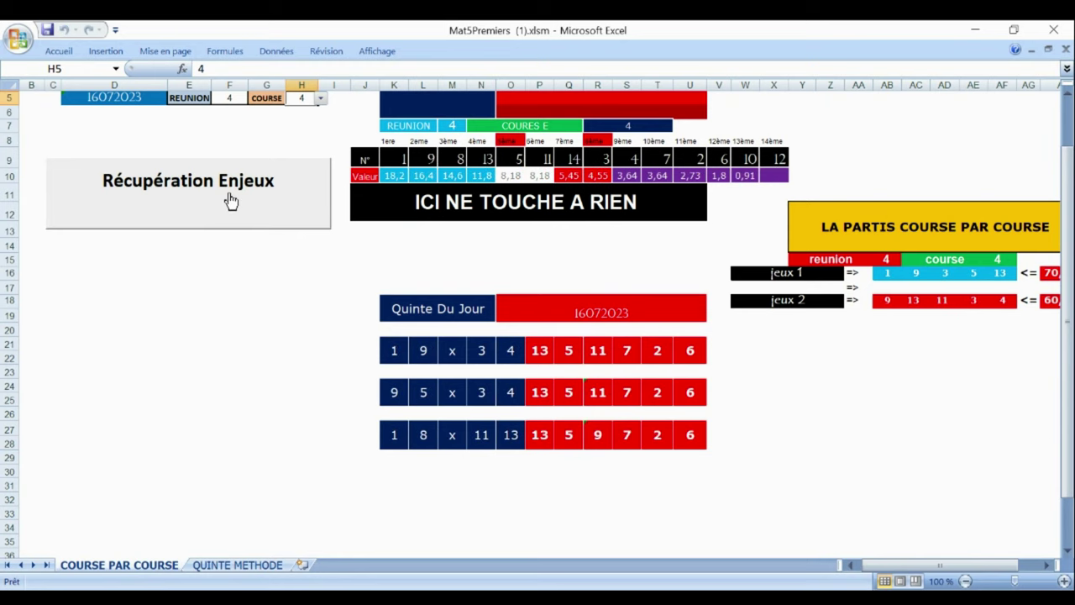
# Step: Change the réunion 4 course number to 5 and retrieve that race's stakes
pyautogui.click(321, 99)
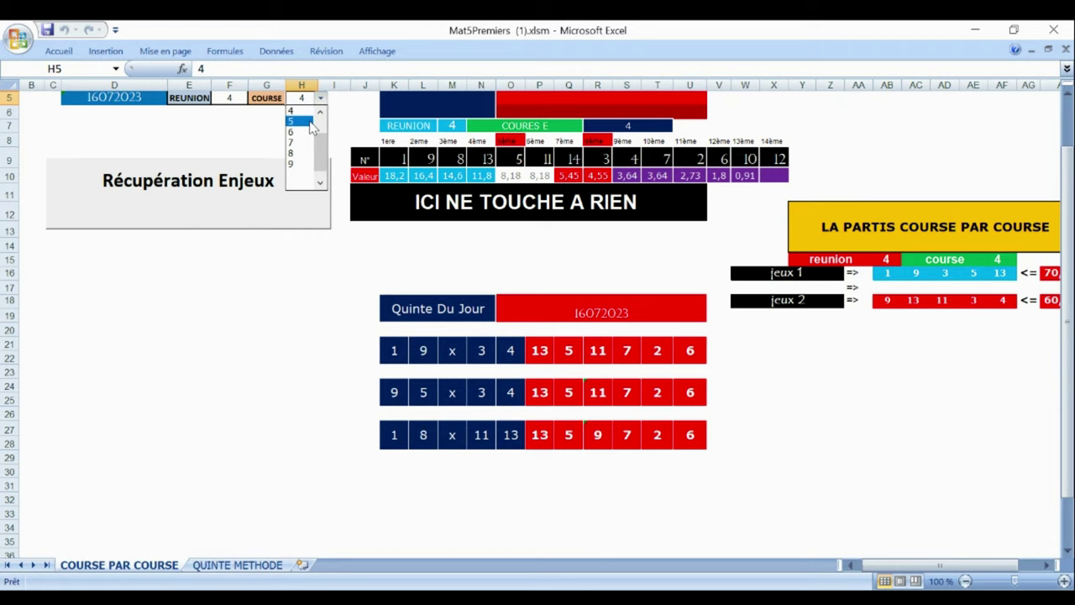
pyautogui.click(311, 125)
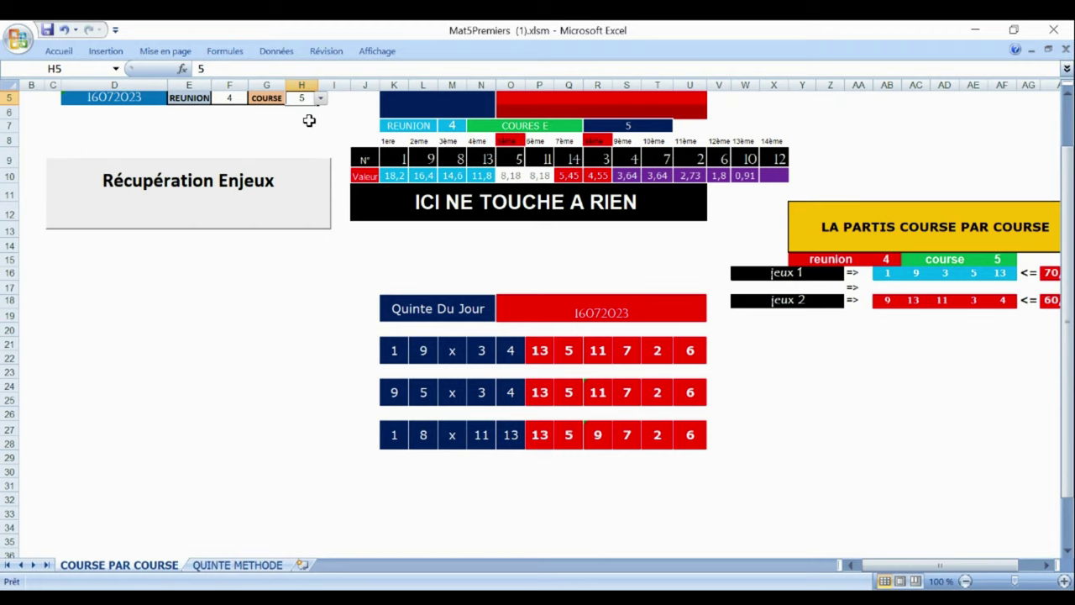
pyautogui.click(238, 196)
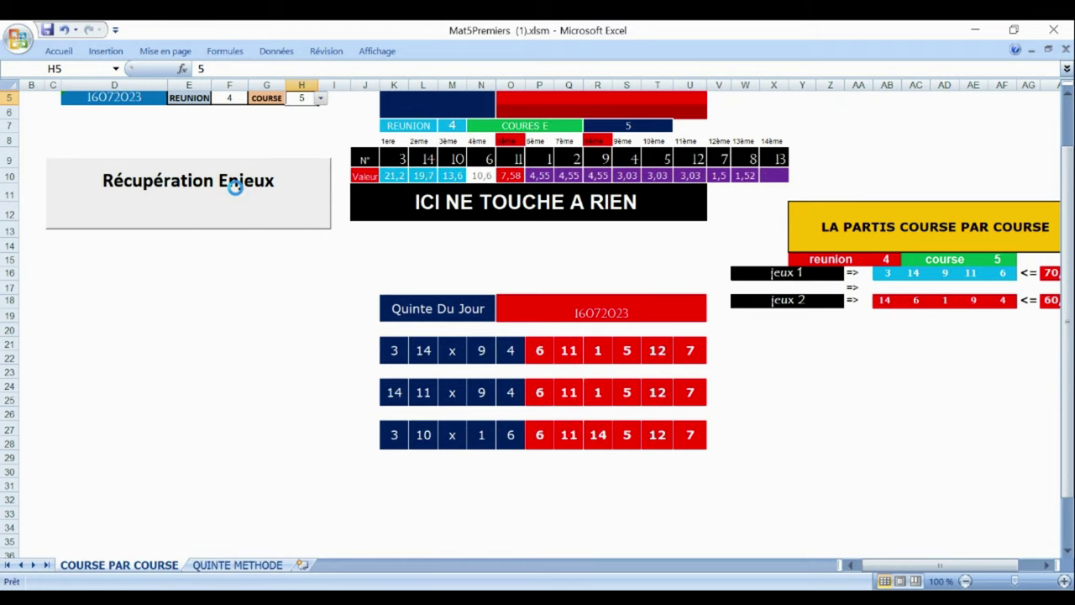
# Step: Change the réunion 4 course number to 6 and retrieve that race's stakes
pyautogui.click(320, 99)
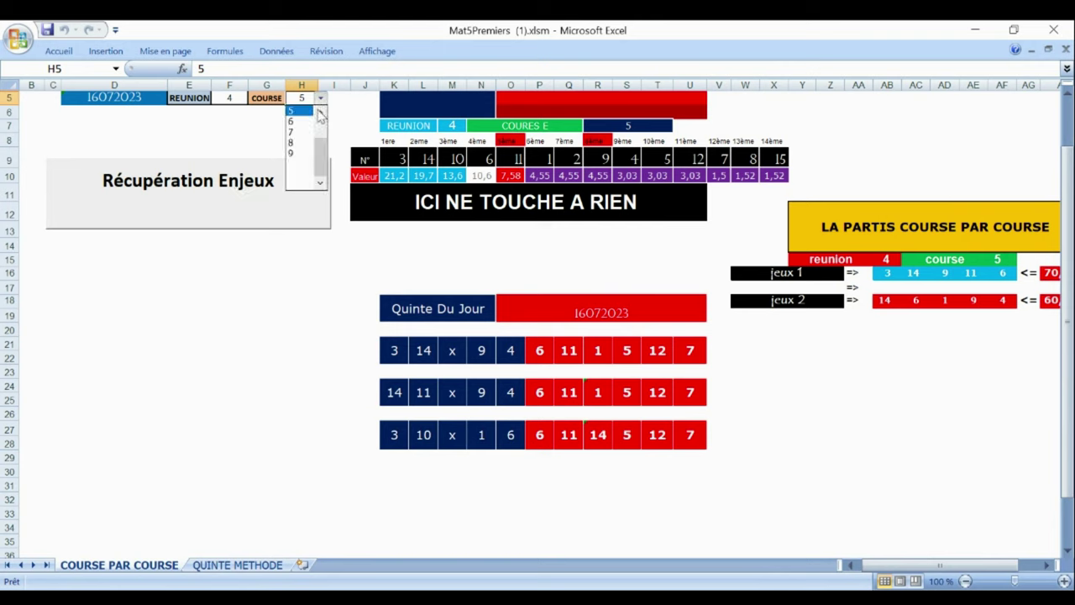
pyautogui.click(308, 123)
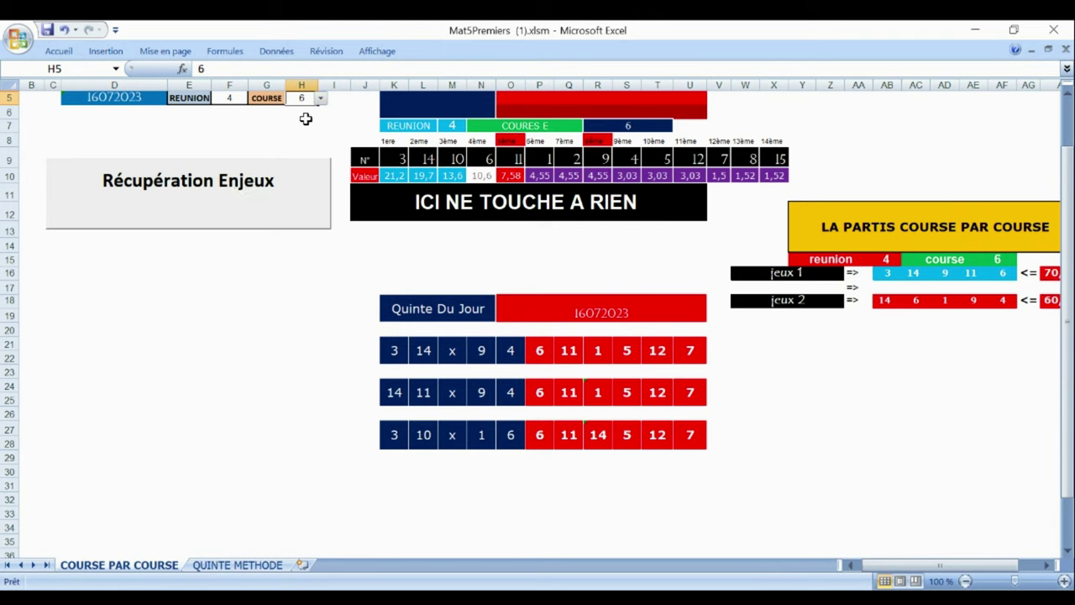
pyautogui.click(239, 193)
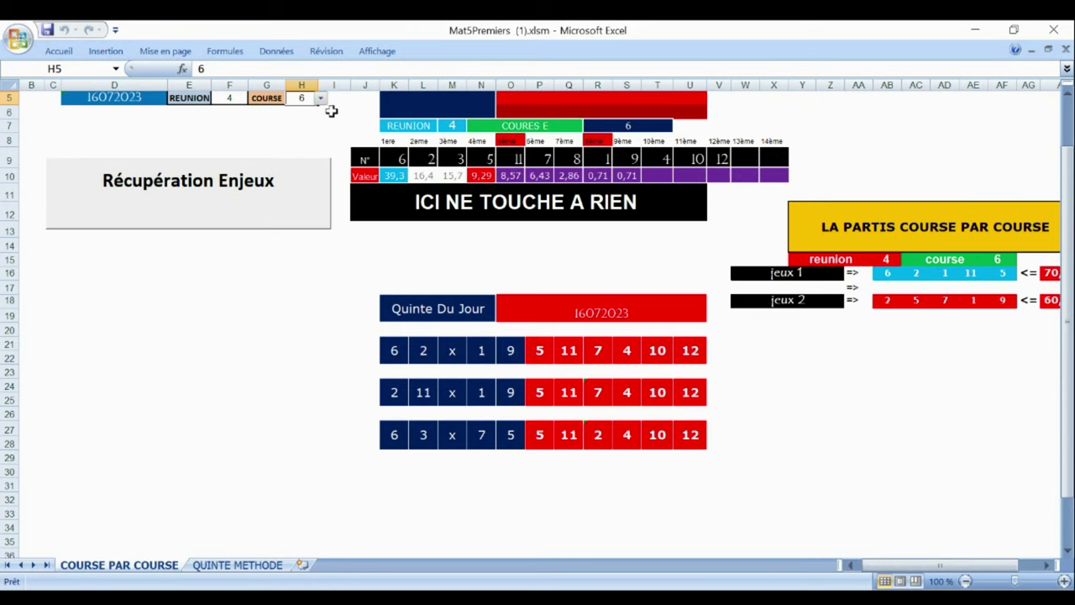
# Step: Change the réunion 4 course number to 7 and retrieve that race's stakes
pyautogui.click(321, 99)
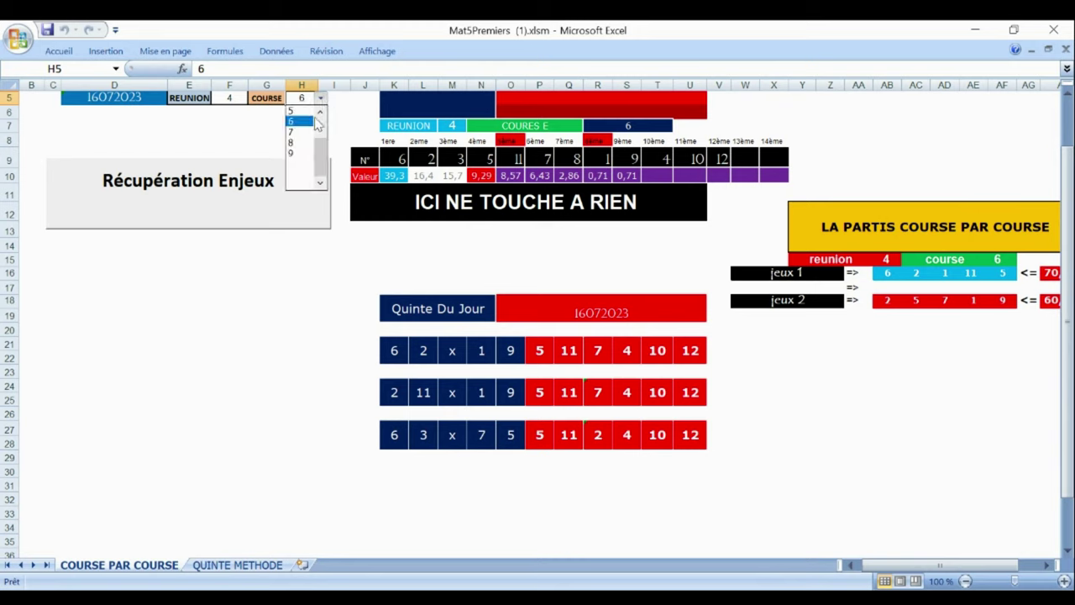
pyautogui.click(310, 133)
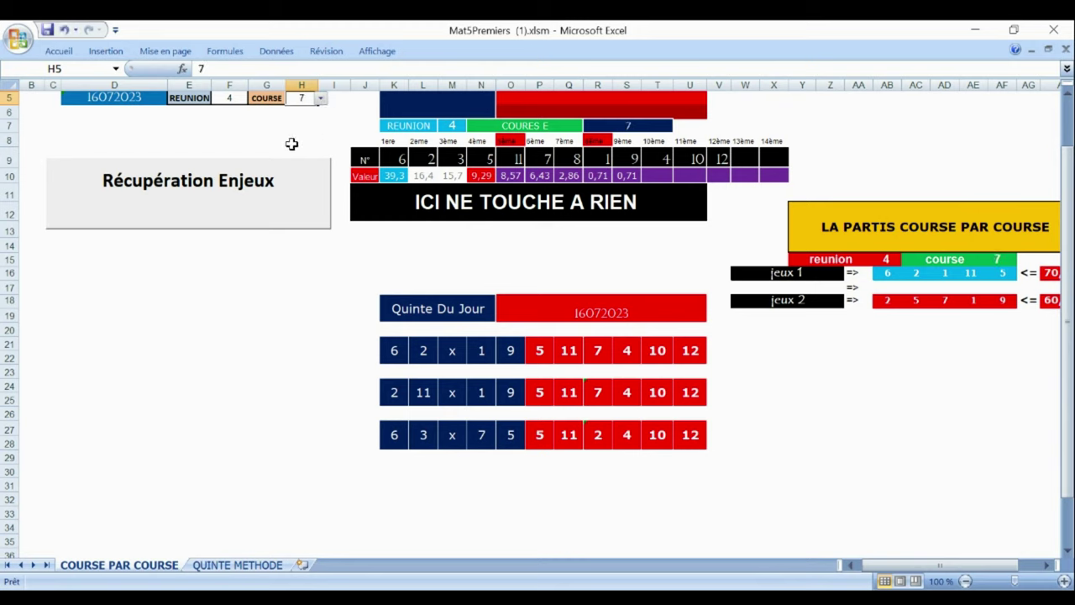
pyautogui.click(240, 195)
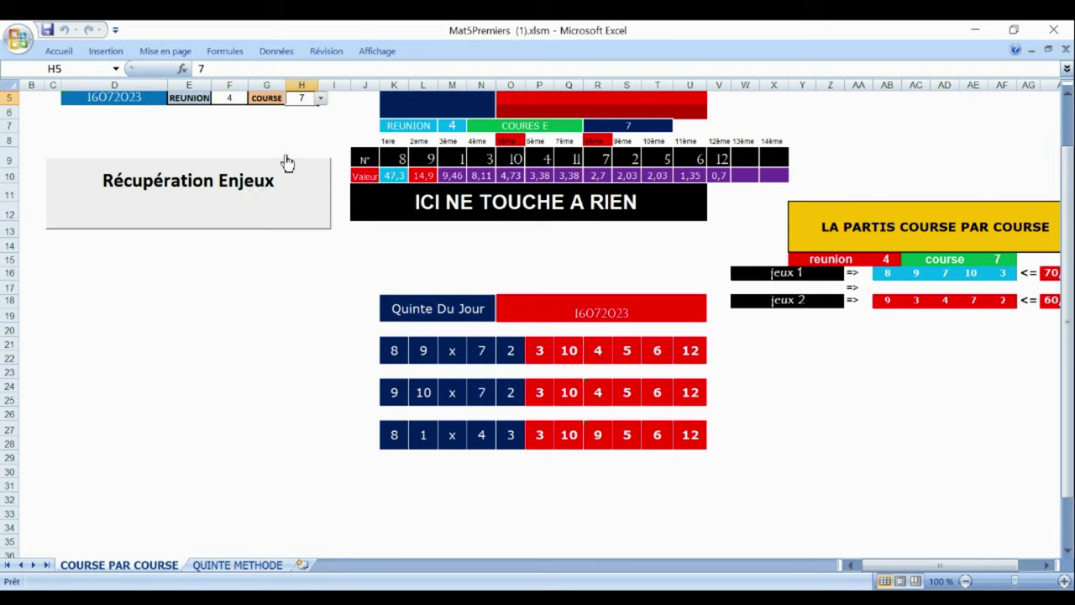
# Step: Change the réunion 4 course number to 8 and retrieve that race's stakes
pyautogui.click(320, 100)
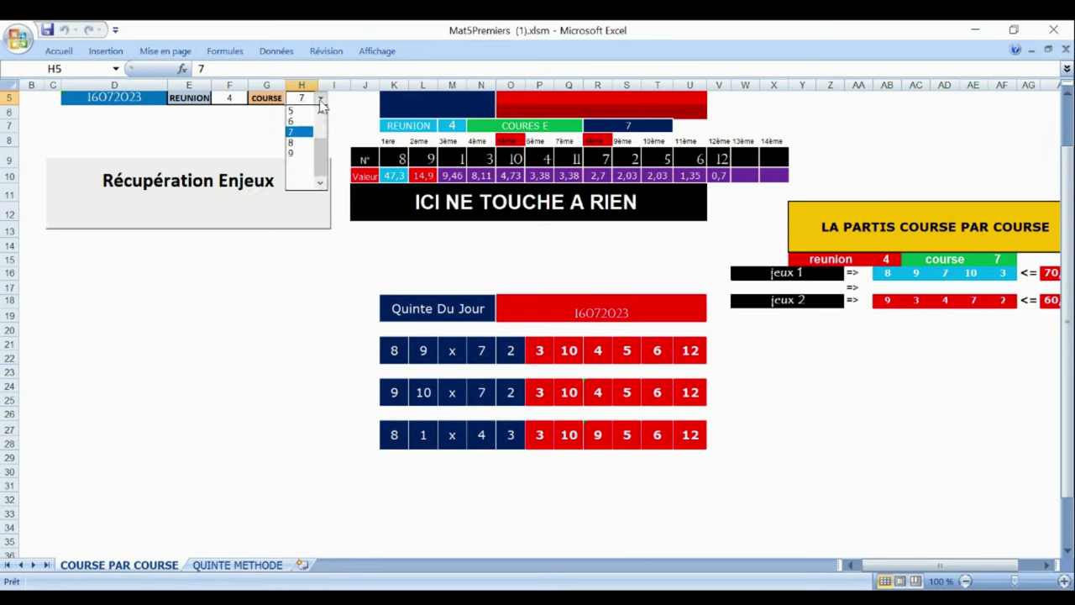
pyautogui.click(304, 144)
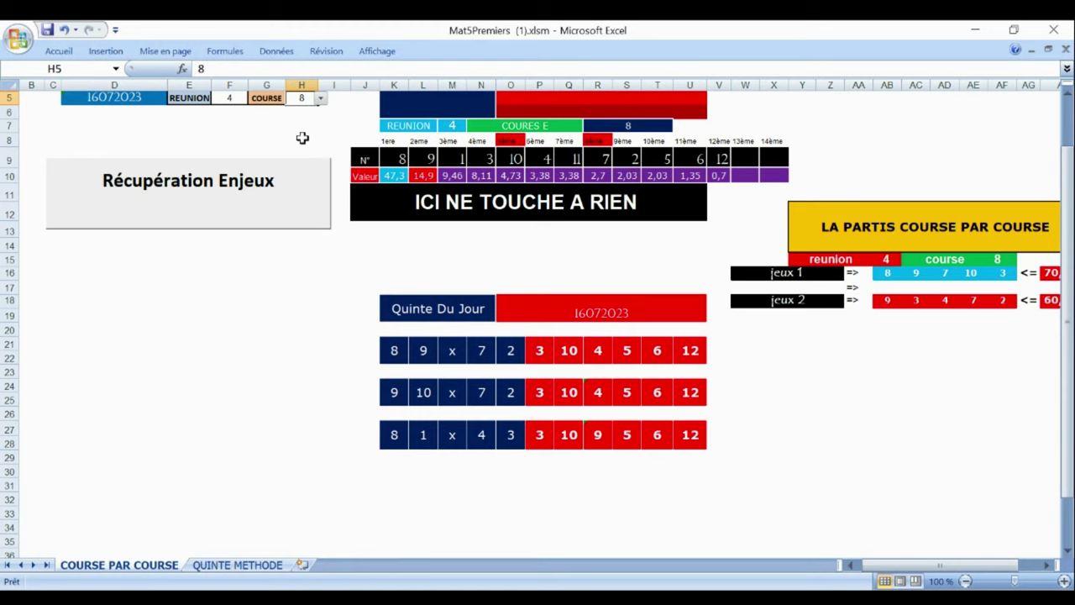
pyautogui.click(233, 195)
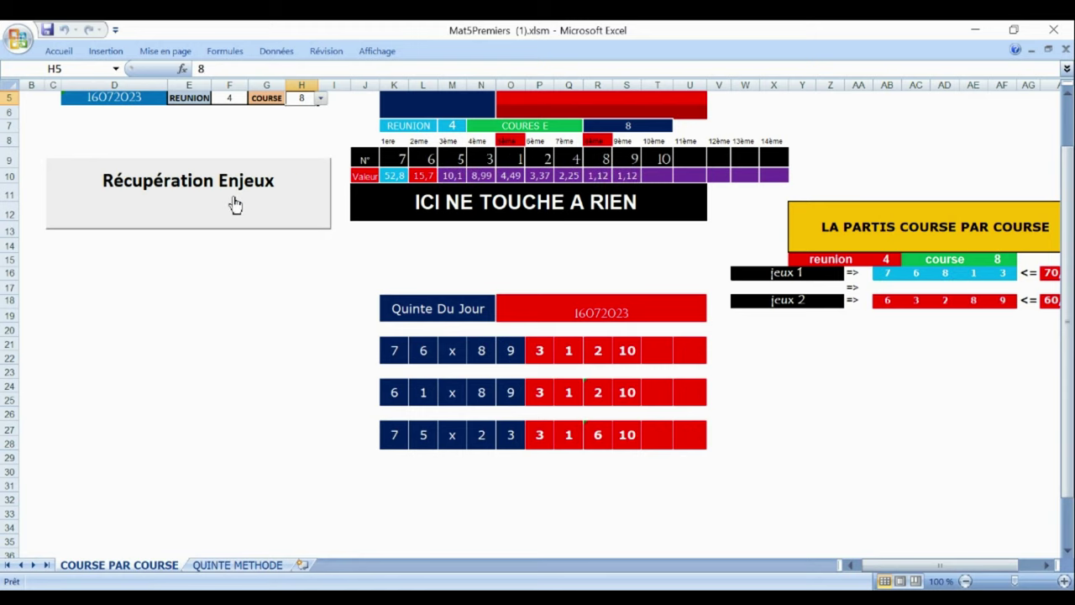
# Step: Change the réunion 4 course number to 9 and retrieve that race's stakes
pyautogui.click(321, 99)
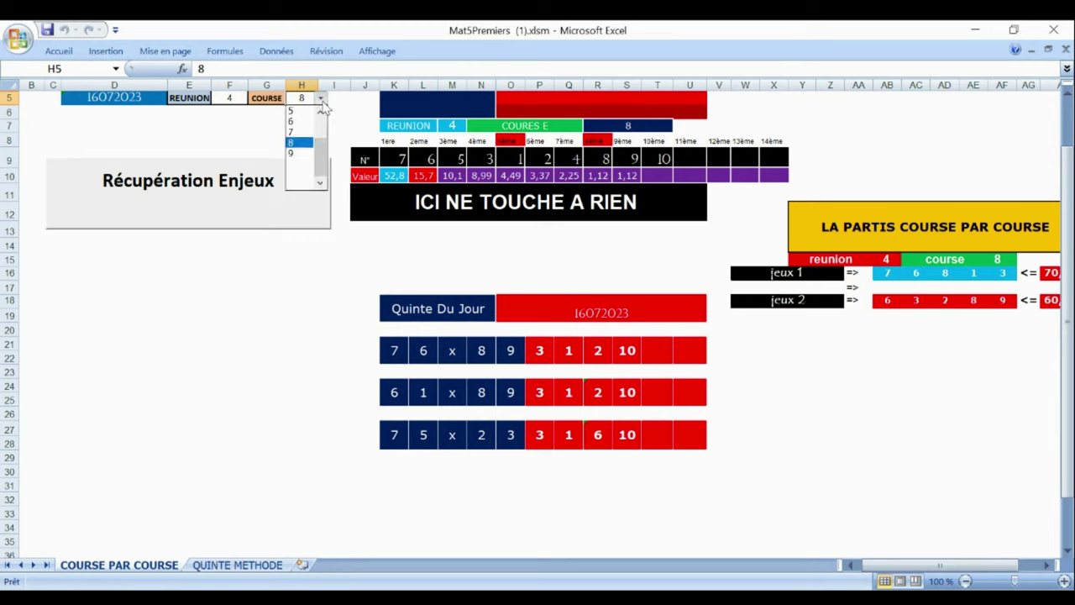
pyautogui.click(300, 153)
pyautogui.click(227, 220)
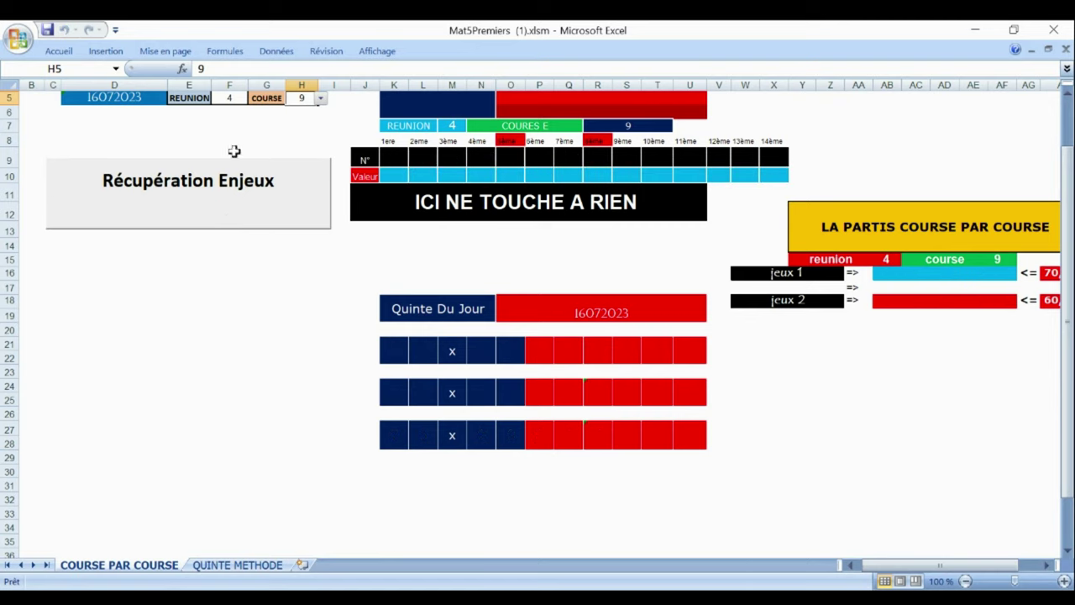
# Step: Set the réunion to 5 and the course to 1, and retrieve that race's stakes
pyautogui.click(229, 98)
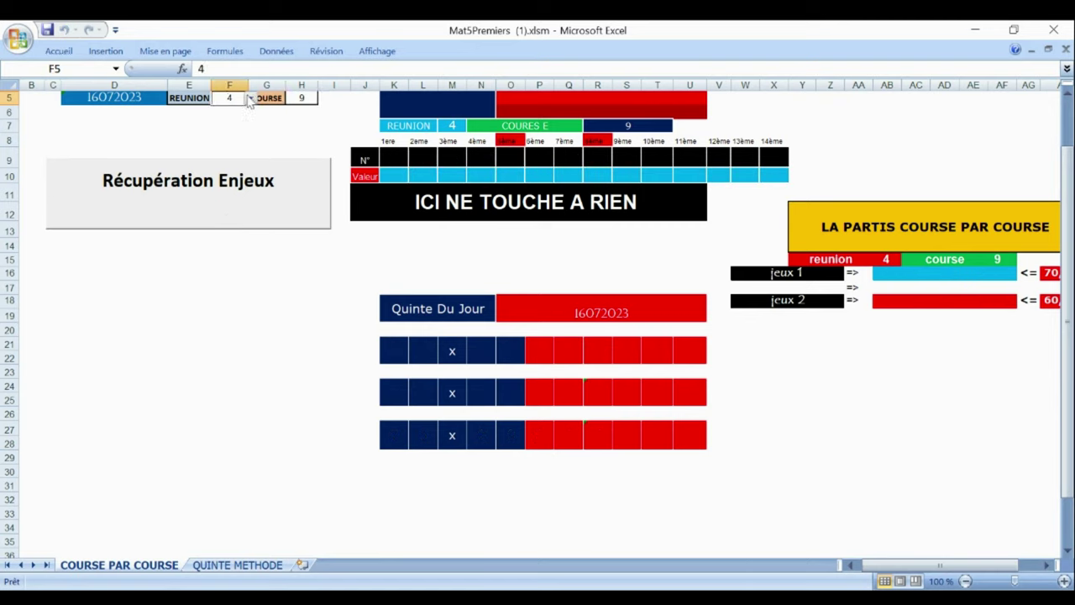
pyautogui.click(250, 98)
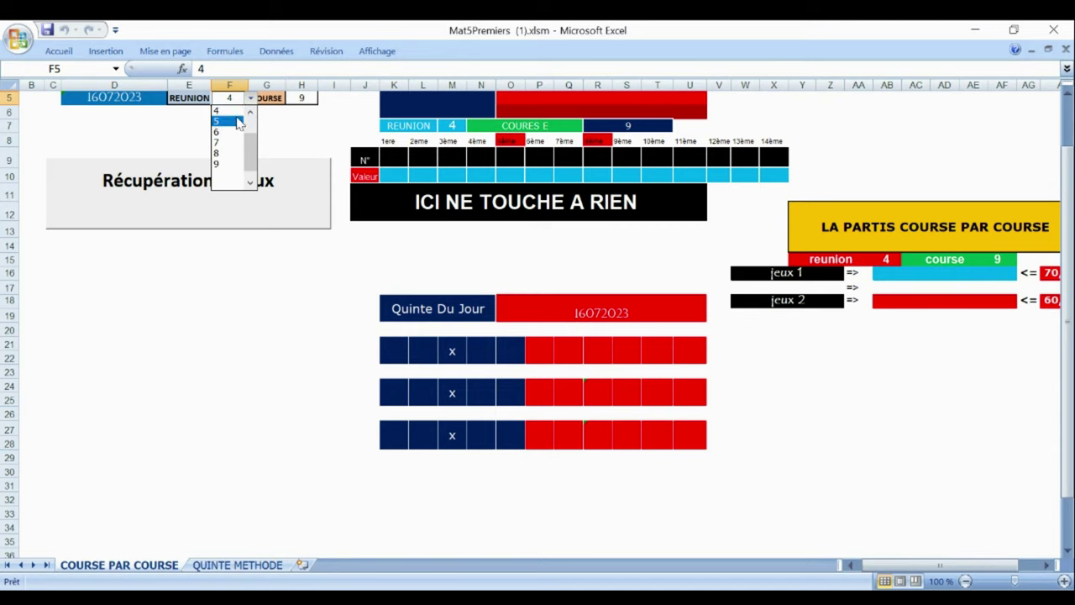
pyautogui.click(235, 123)
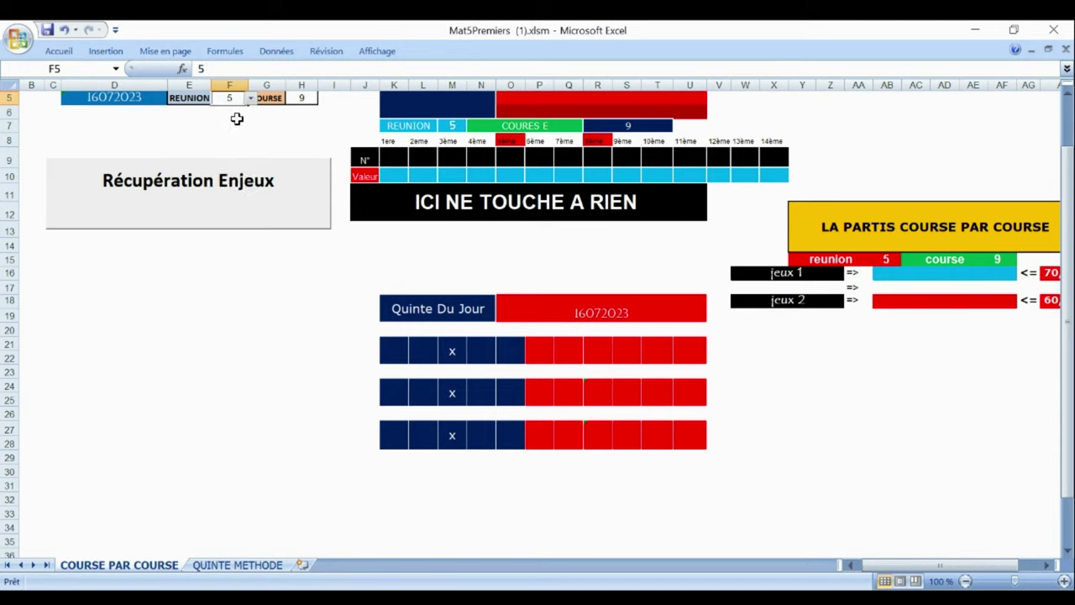
pyautogui.click(292, 97)
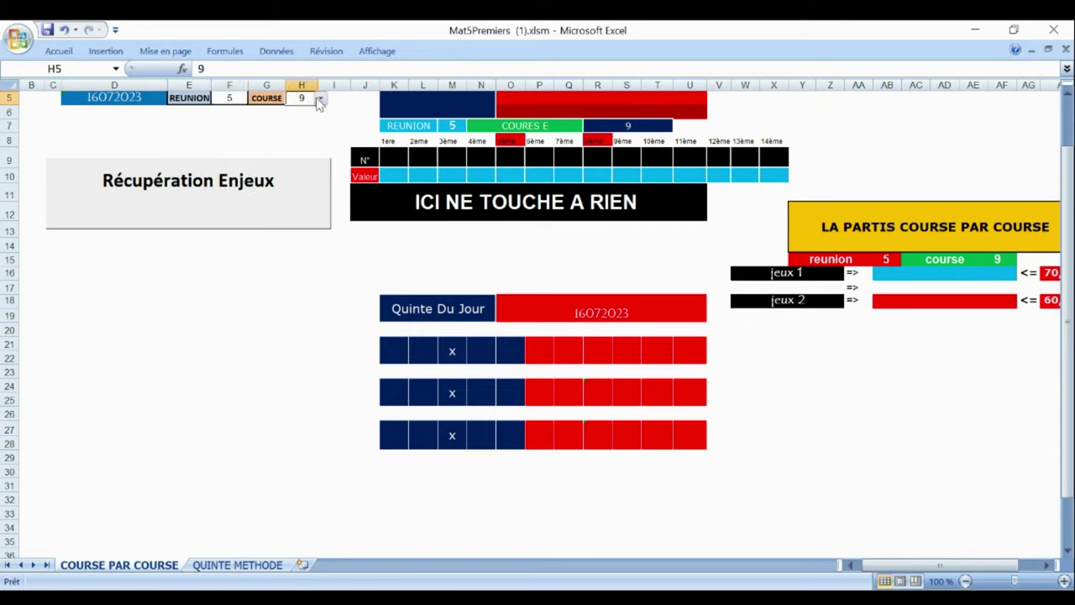
pyautogui.click(320, 98)
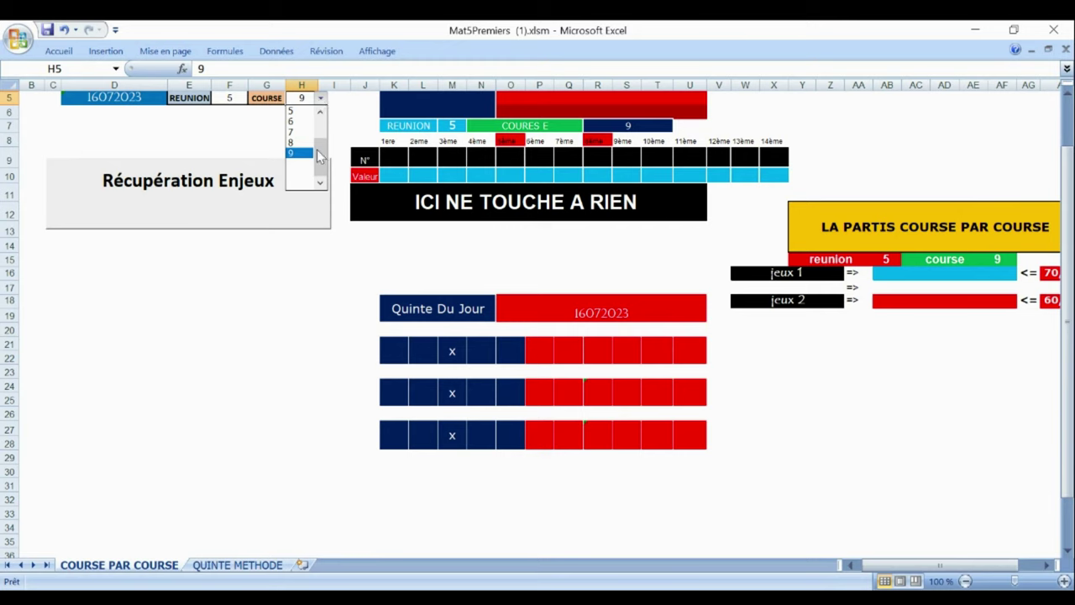
pyautogui.moveTo(319, 156); pyautogui.dragTo(321, 118)
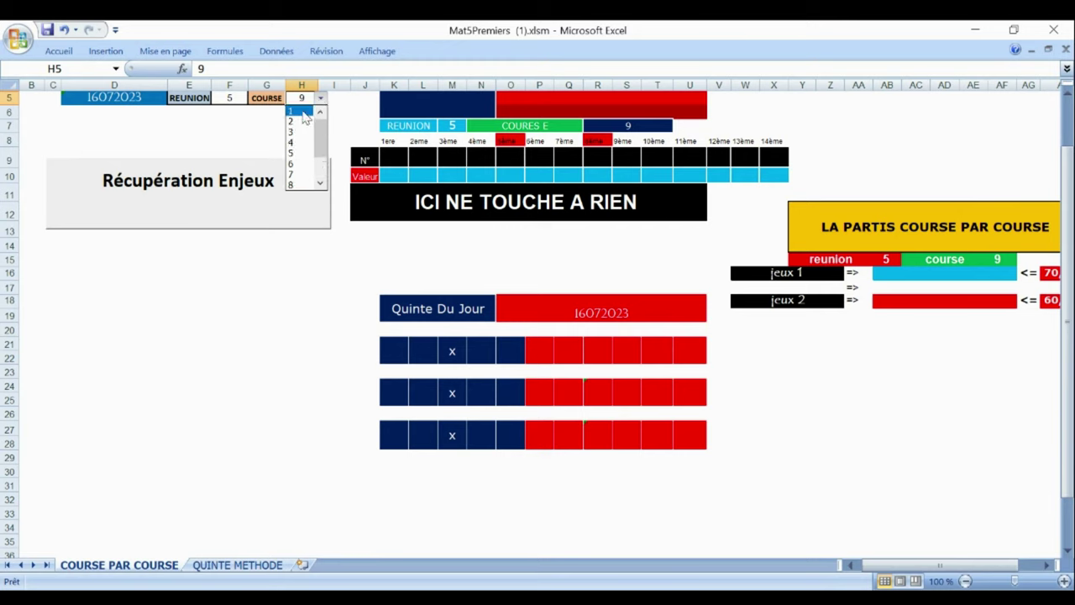
pyautogui.click(294, 112)
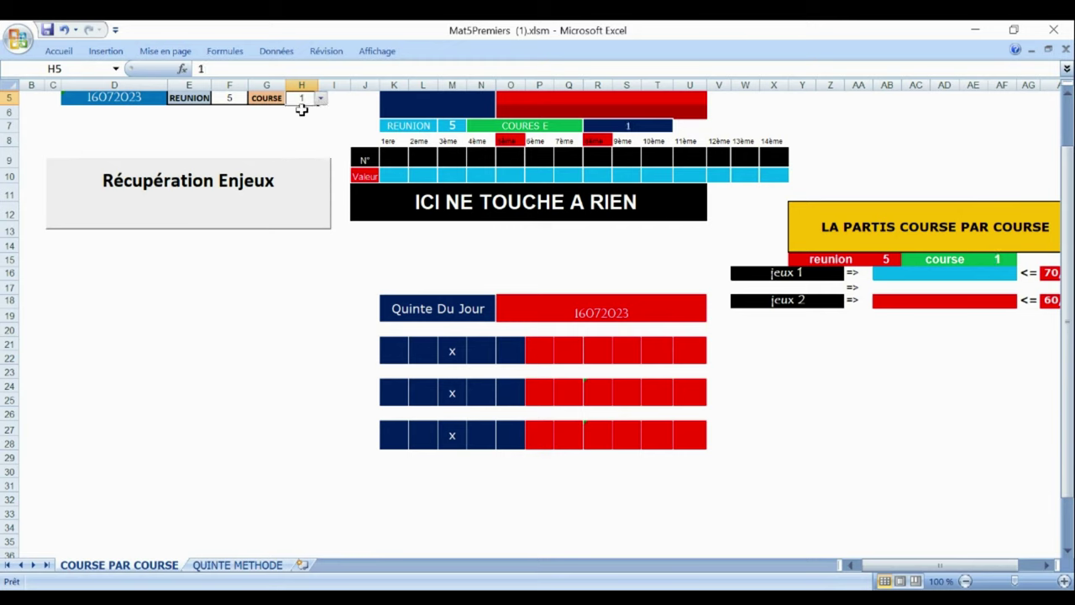
pyautogui.click(224, 212)
# Step: Change the réunion 5 course number to 2 and retrieve that race's stakes
pyautogui.click(321, 99)
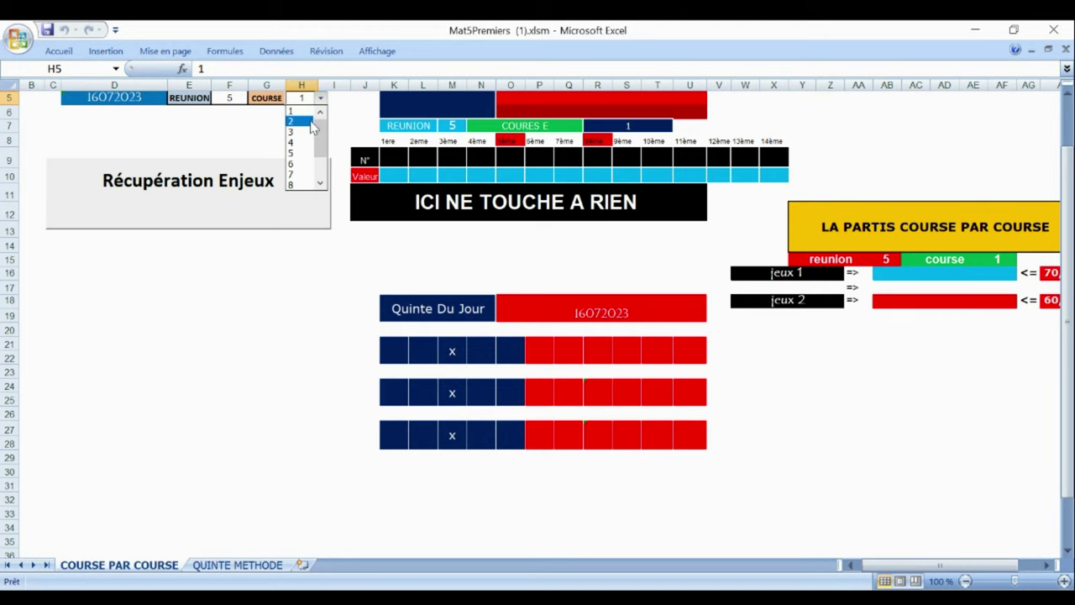
pyautogui.click(304, 123)
pyautogui.click(245, 184)
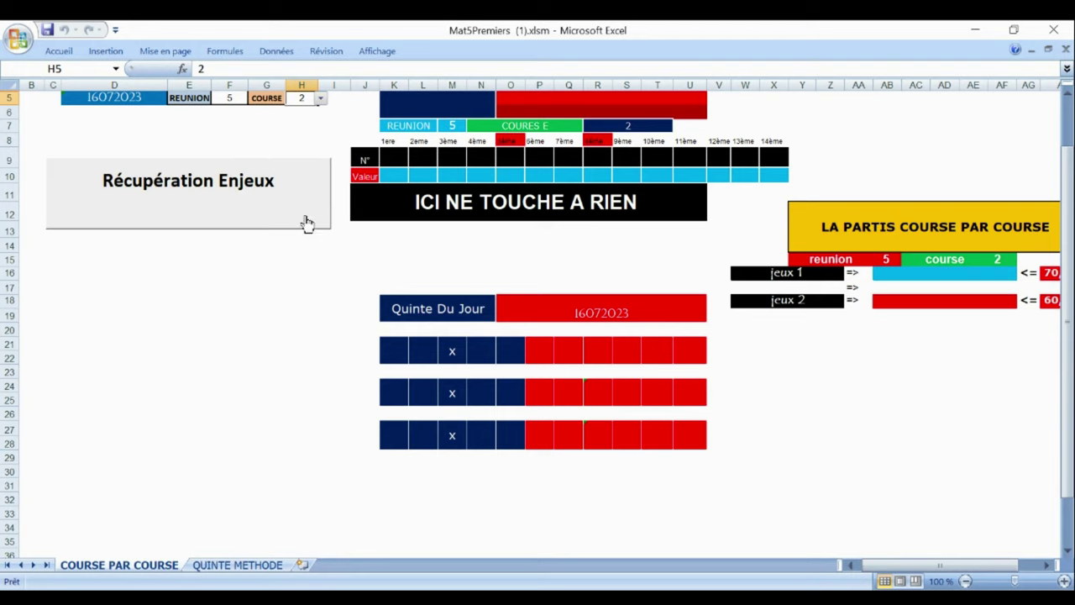
# Step: Set the réunion to 6 and the course to 1, and retrieve that race's stakes
pyautogui.click(241, 99)
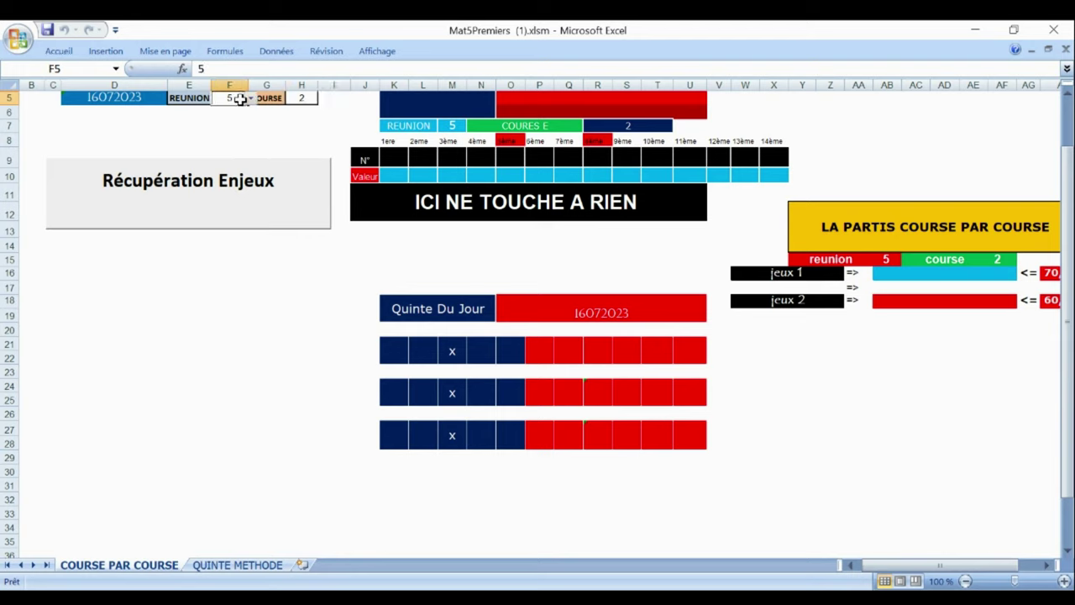
pyautogui.click(251, 99)
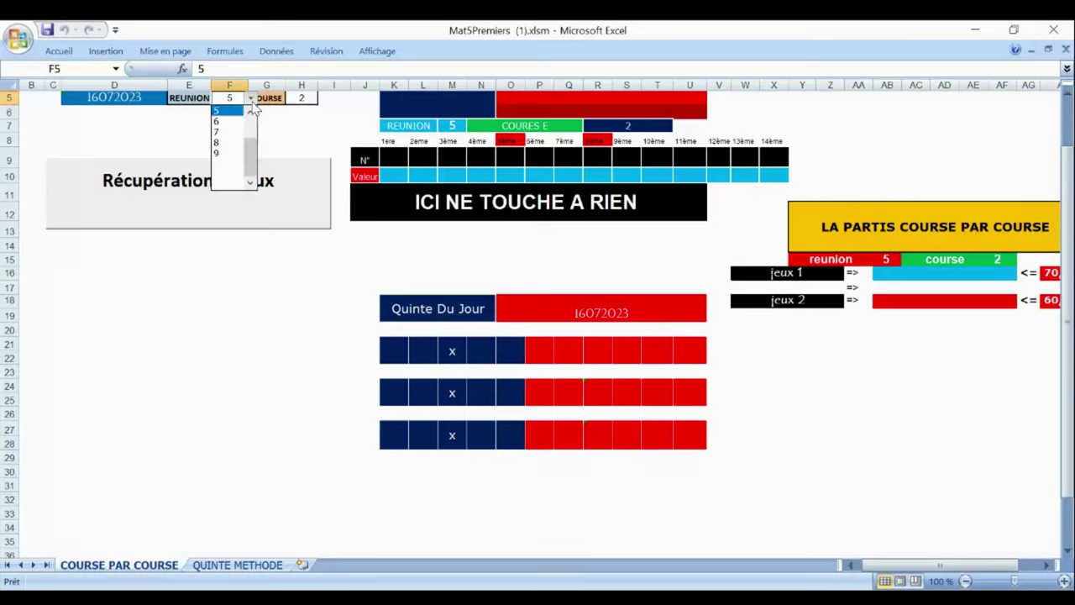
pyautogui.click(234, 124)
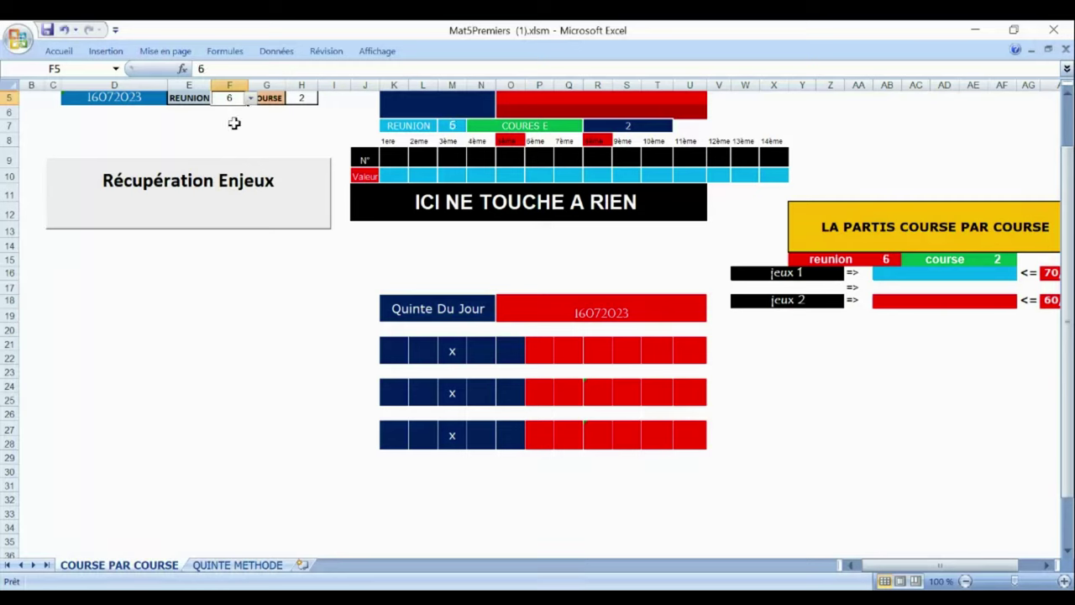
pyautogui.click(302, 97)
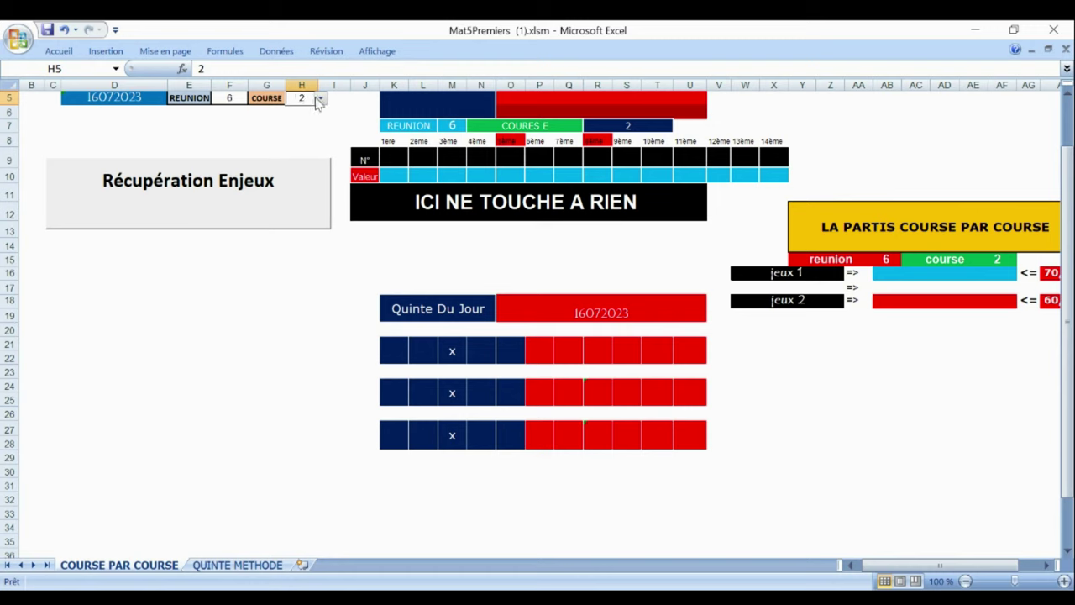
pyautogui.click(320, 99)
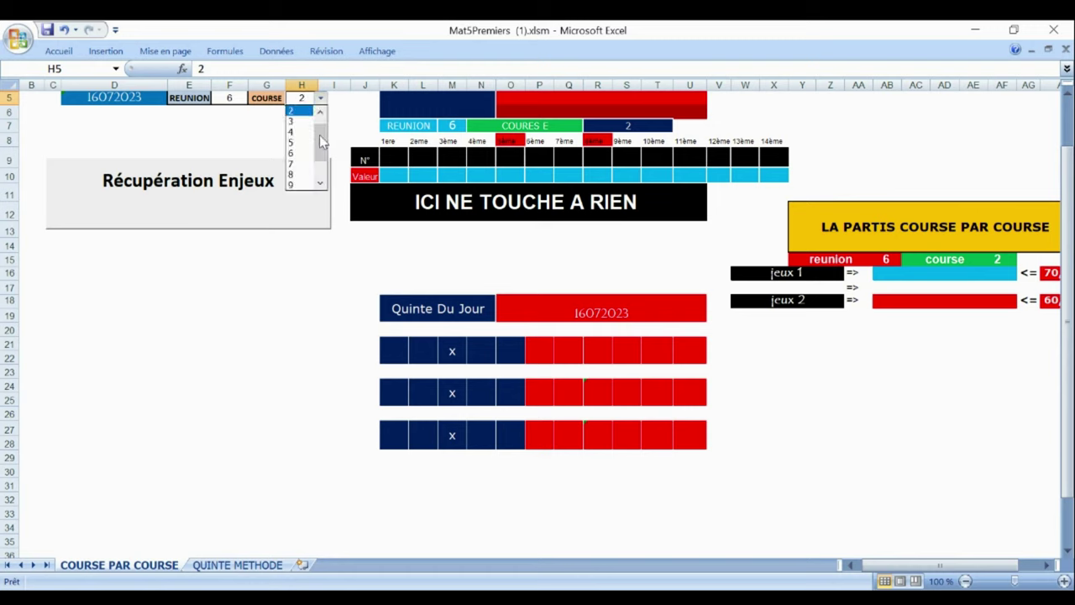
pyautogui.moveTo(320, 135); pyautogui.dragTo(320, 119)
pyautogui.click(304, 113)
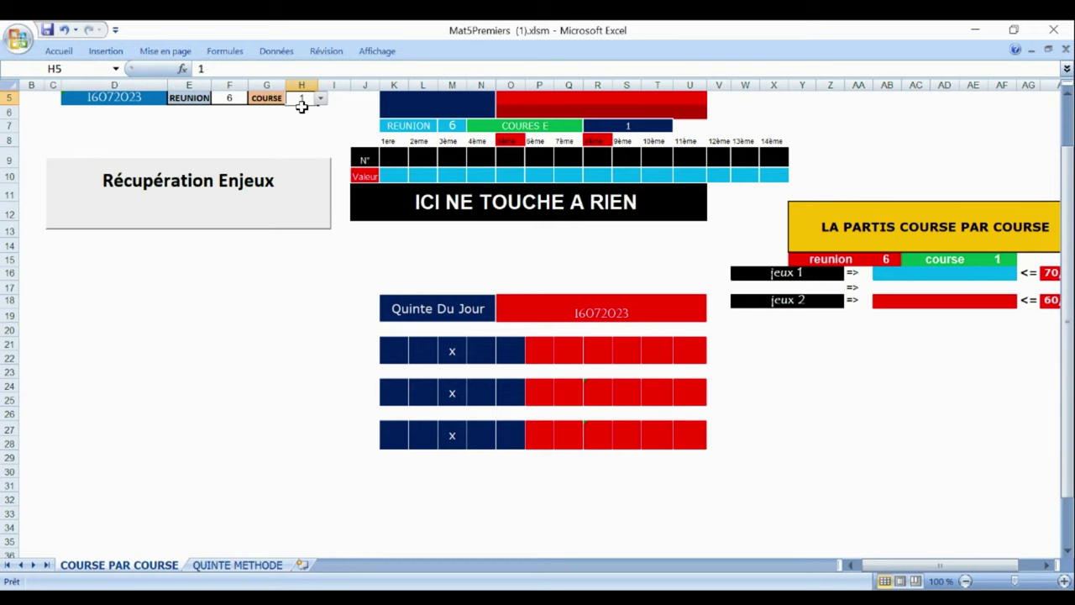
pyautogui.click(227, 186)
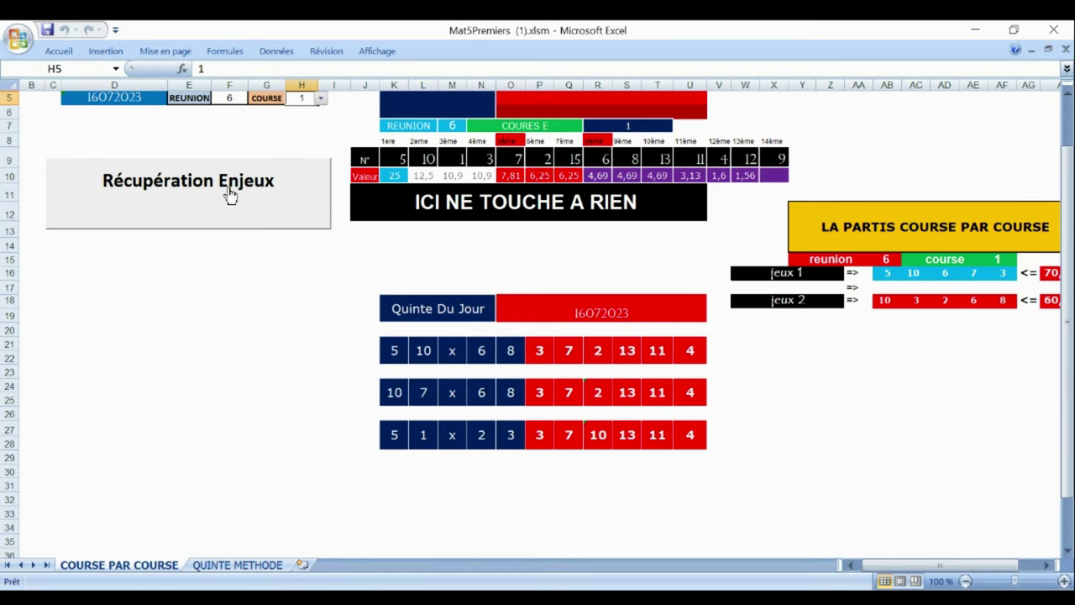
# Step: Change the réunion 6 course number to 2 and retrieve that race's stakes
pyautogui.click(321, 100)
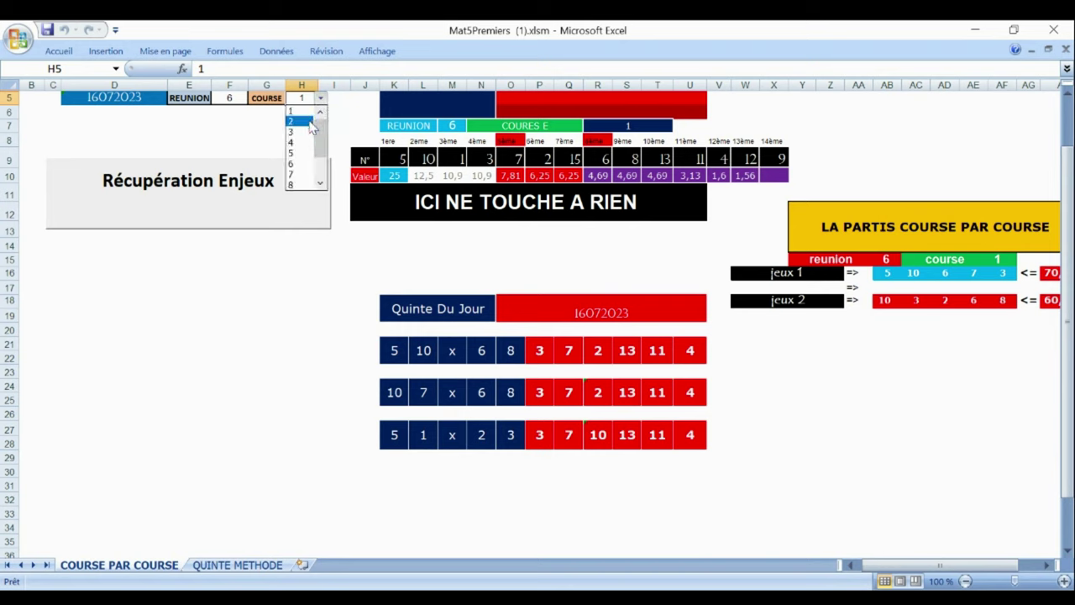
pyautogui.click(301, 122)
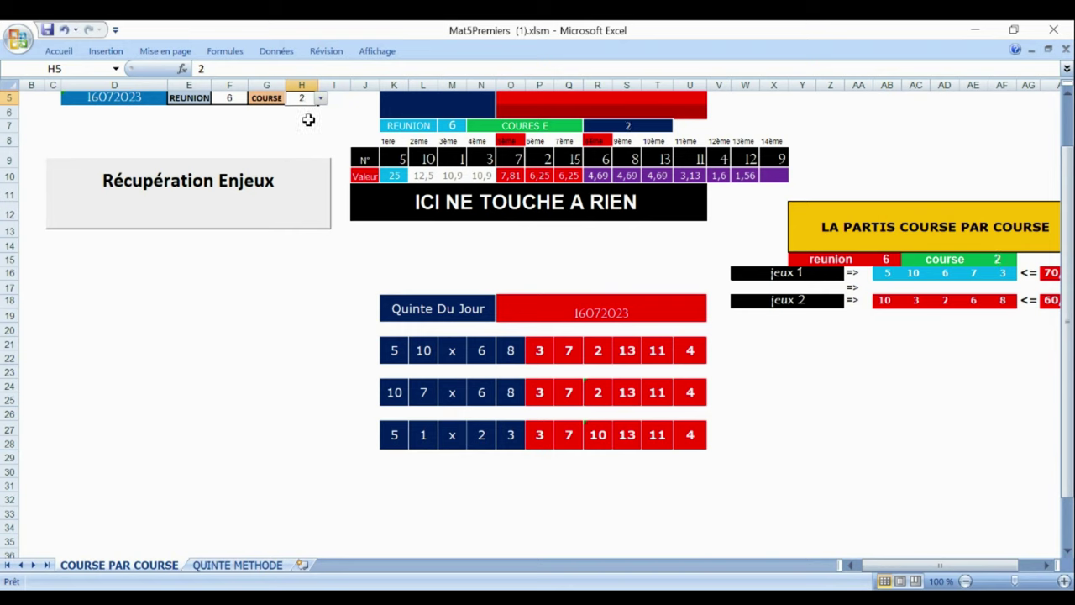
pyautogui.click(240, 191)
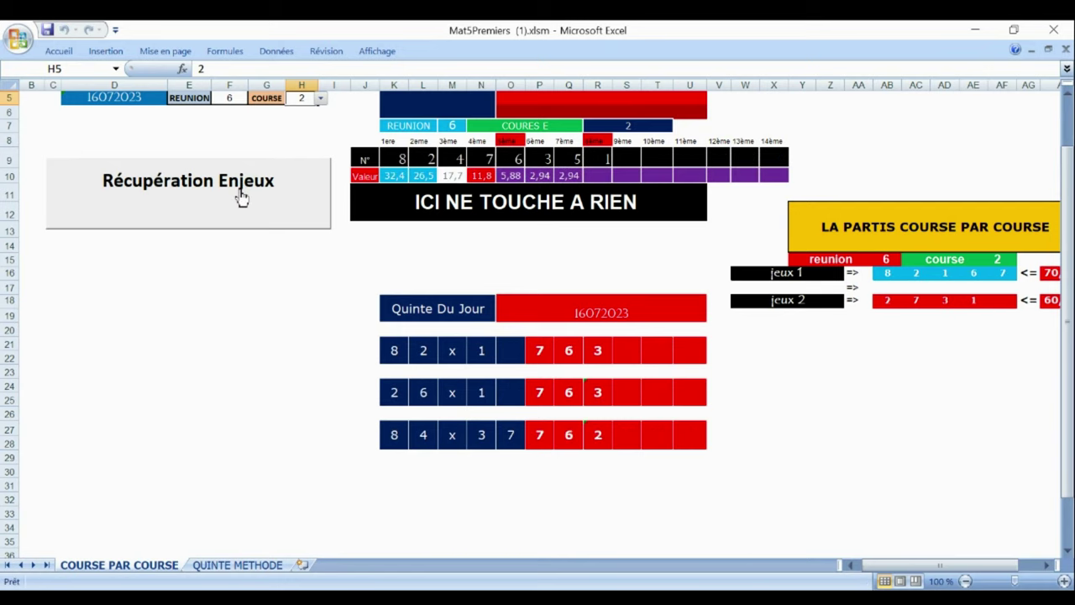
# Step: Change the réunion 6 course number to 3 and retrieve that race's stakes
pyautogui.click(321, 99)
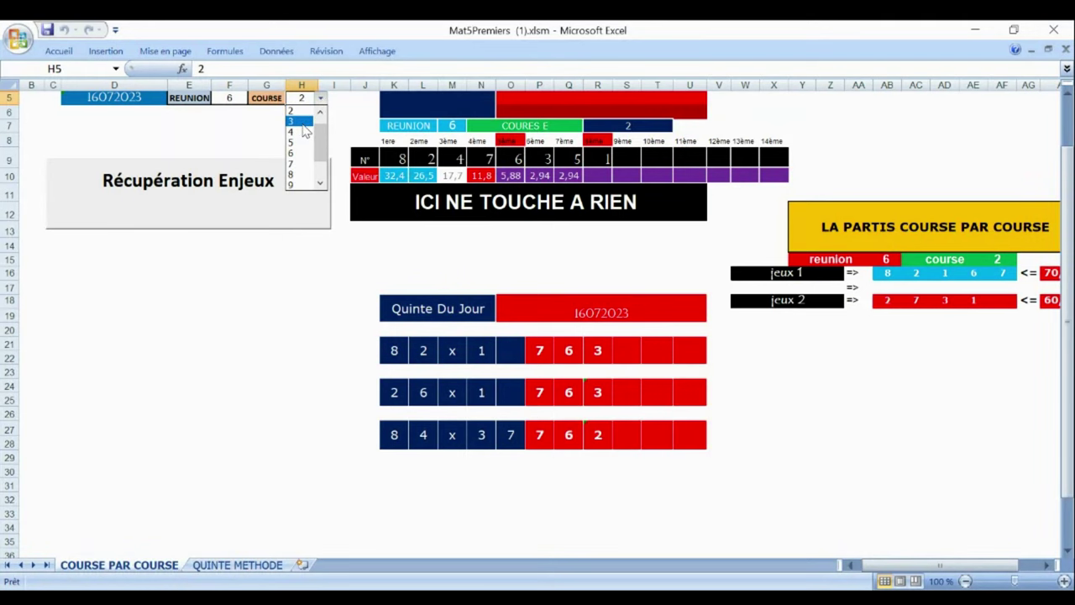
pyautogui.click(304, 123)
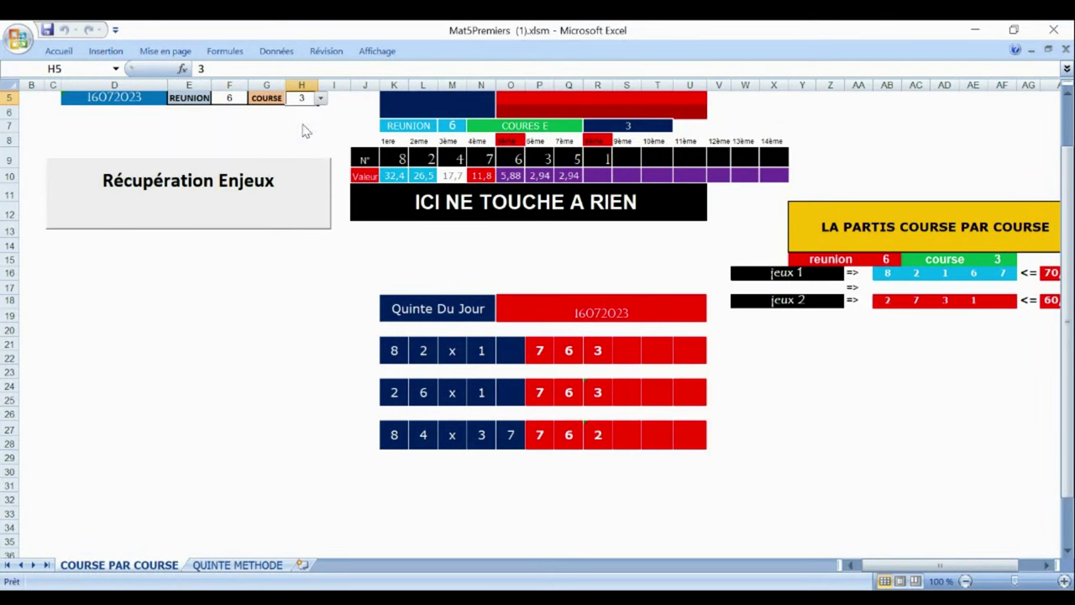
pyautogui.click(233, 192)
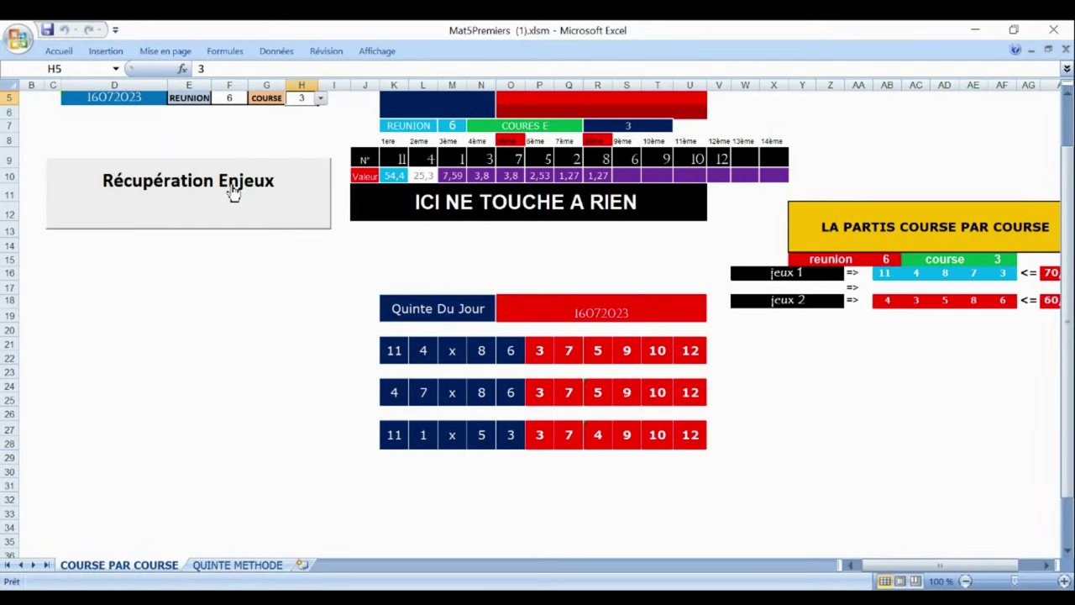
# Step: Change the réunion 6 course number to 4 and retrieve that race's stakes
pyautogui.click(320, 99)
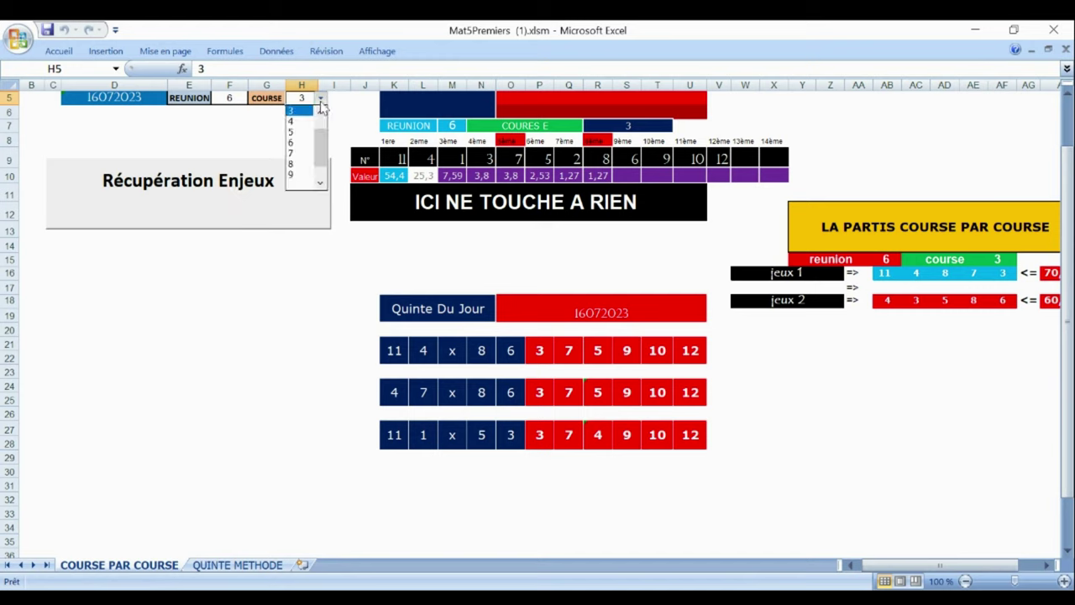
pyautogui.click(307, 122)
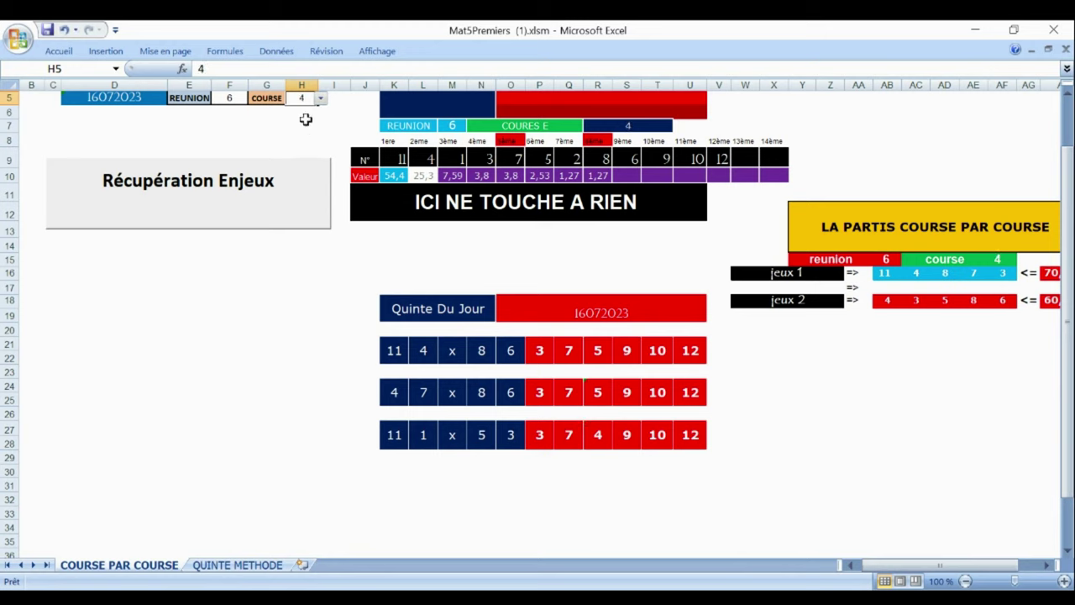
pyautogui.click(243, 191)
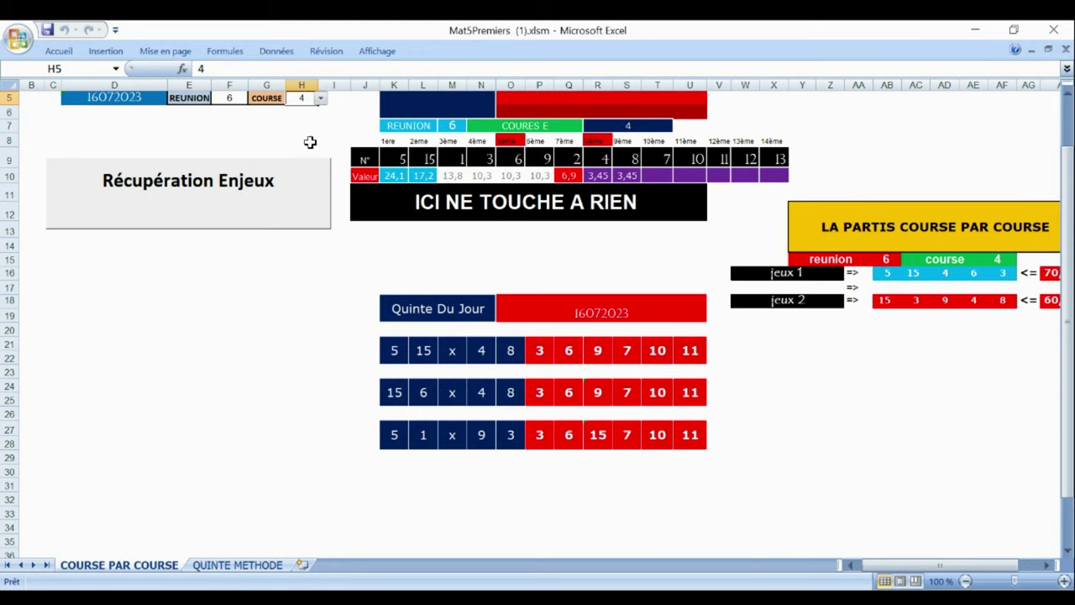
# Step: Change the réunion 6 course number to 5 and retrieve that race's stakes
pyautogui.click(320, 98)
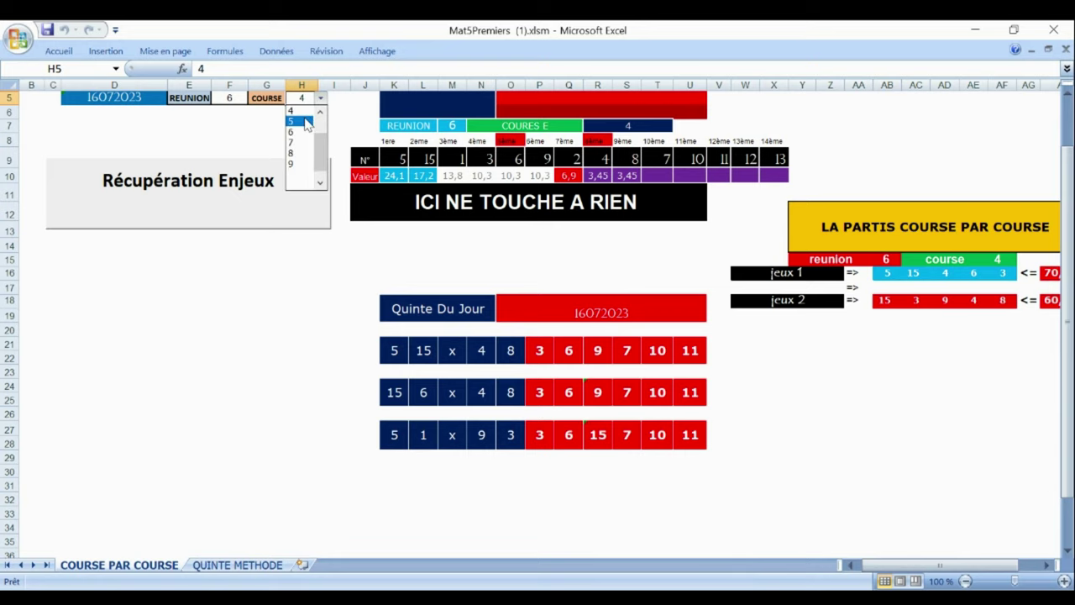
pyautogui.click(306, 123)
pyautogui.click(230, 181)
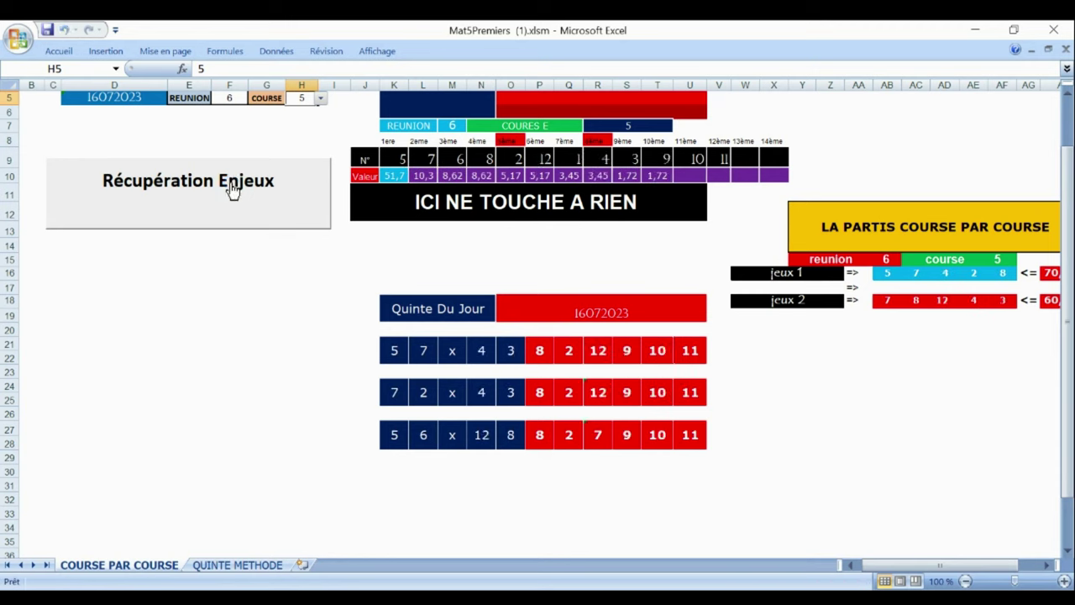
# Step: Change the réunion 6 course number to 6 and retrieve that race's stakes
pyautogui.click(320, 100)
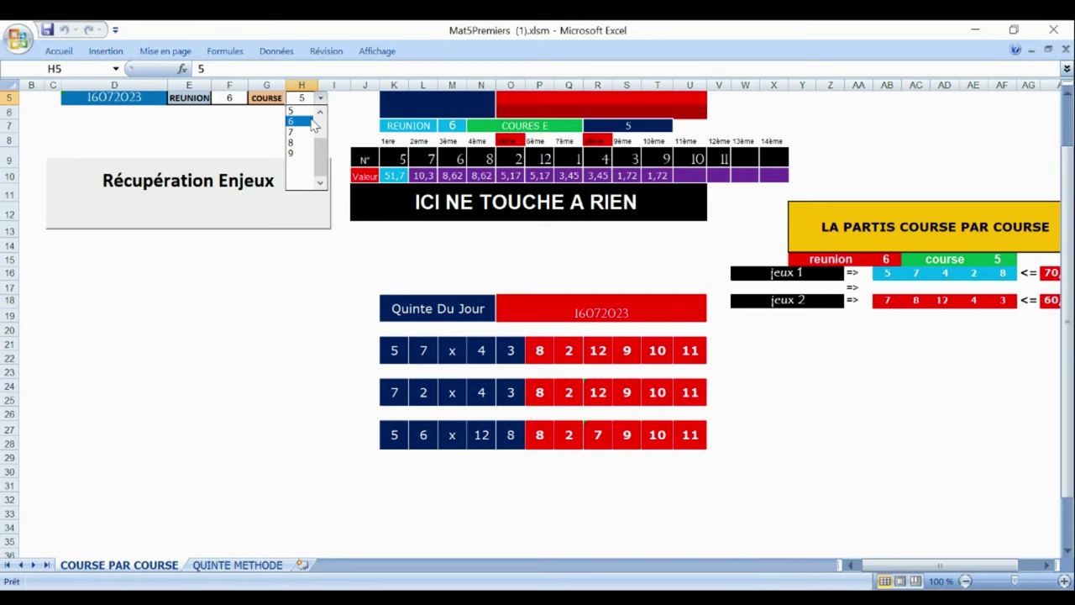
pyautogui.click(312, 123)
pyautogui.click(241, 186)
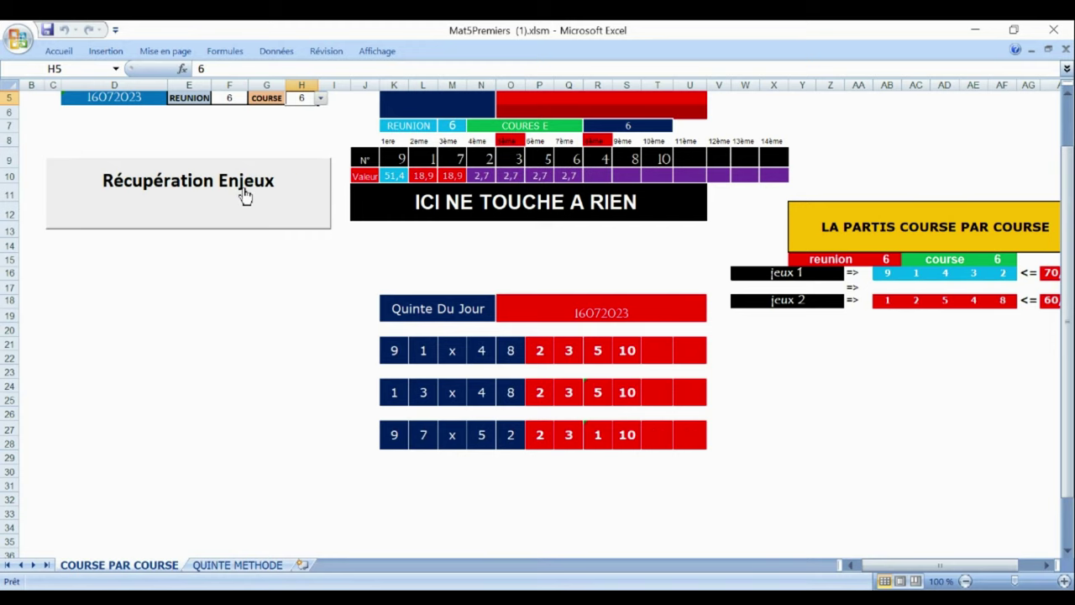
# Step: Change the réunion 6 course number to 7 and retrieve that race's stakes
pyautogui.click(321, 99)
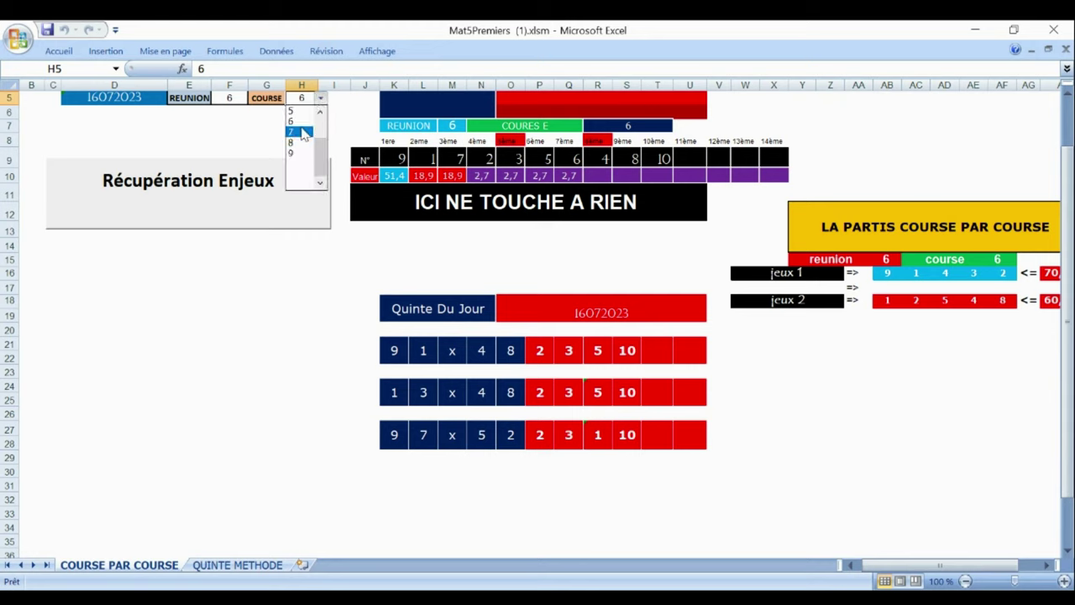
pyautogui.click(303, 133)
pyautogui.click(234, 184)
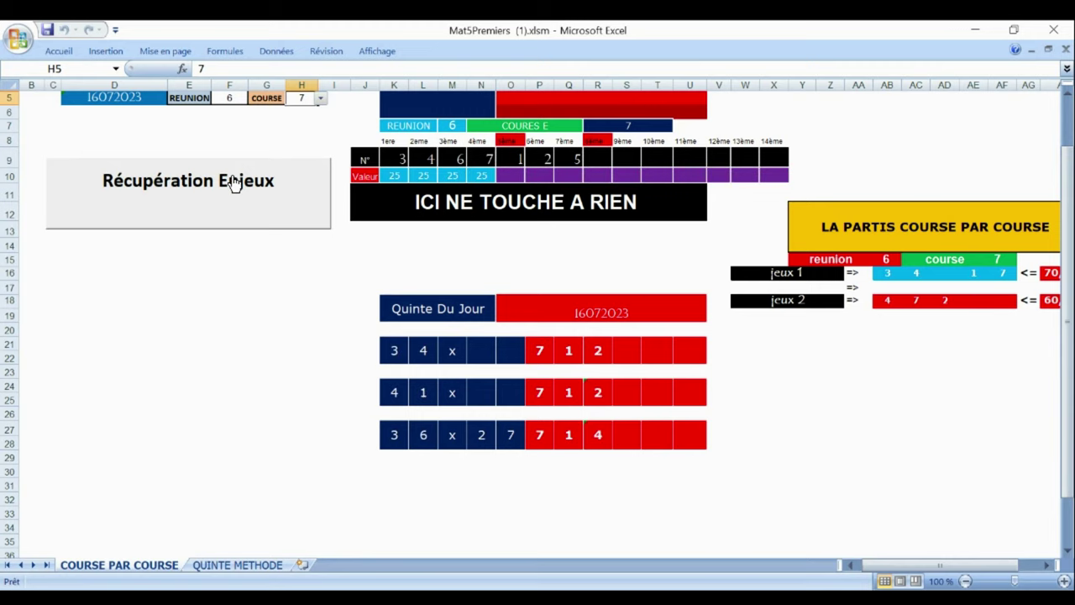
# Step: Change the réunion 6 course number to 8 and retrieve that race's stakes
pyautogui.click(321, 98)
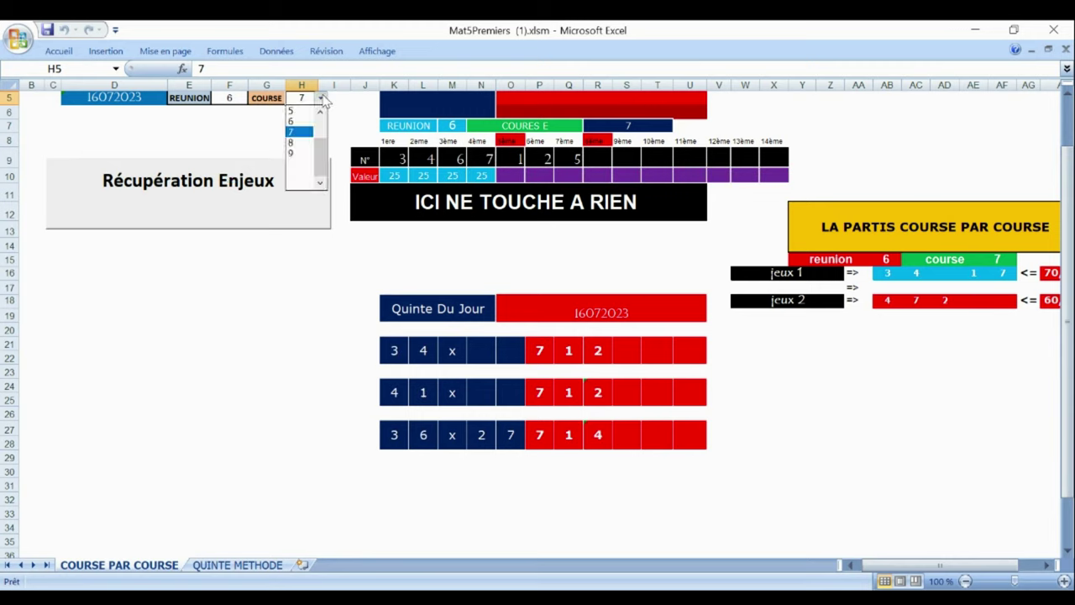
pyautogui.click(300, 143)
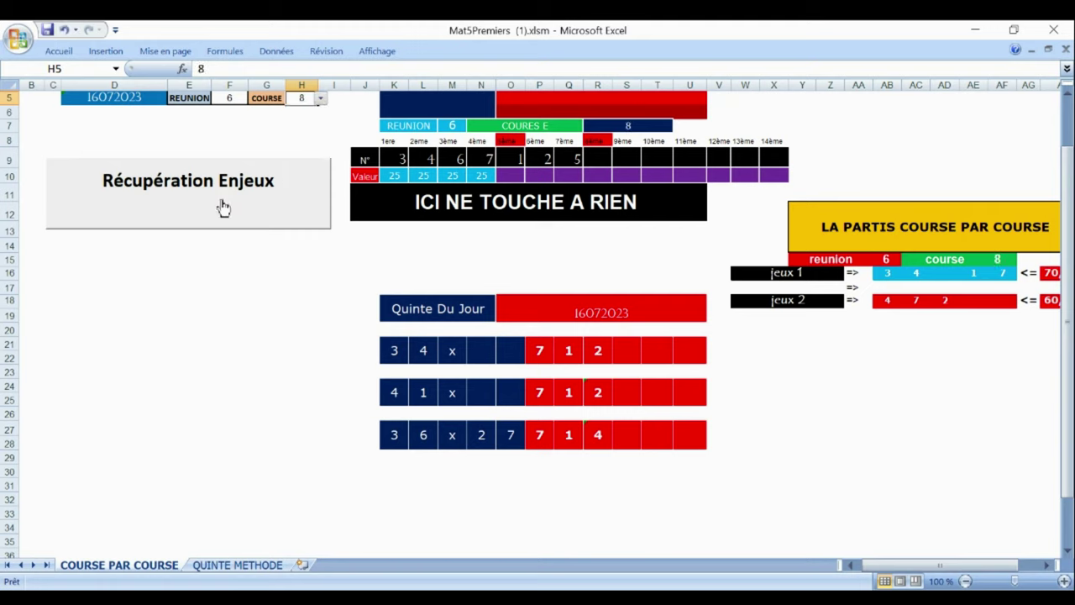
pyautogui.click(208, 210)
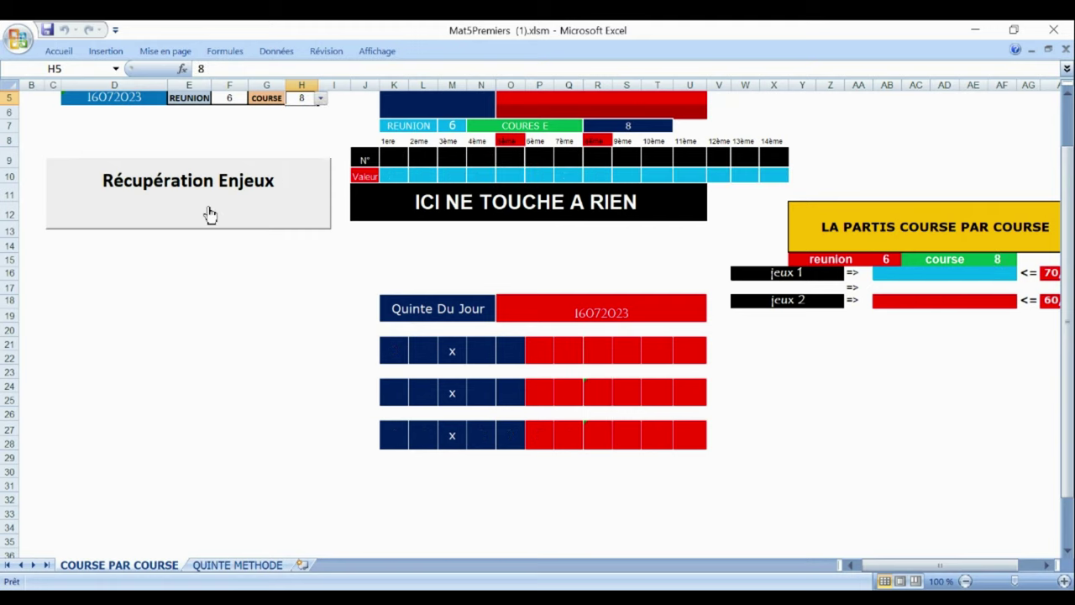